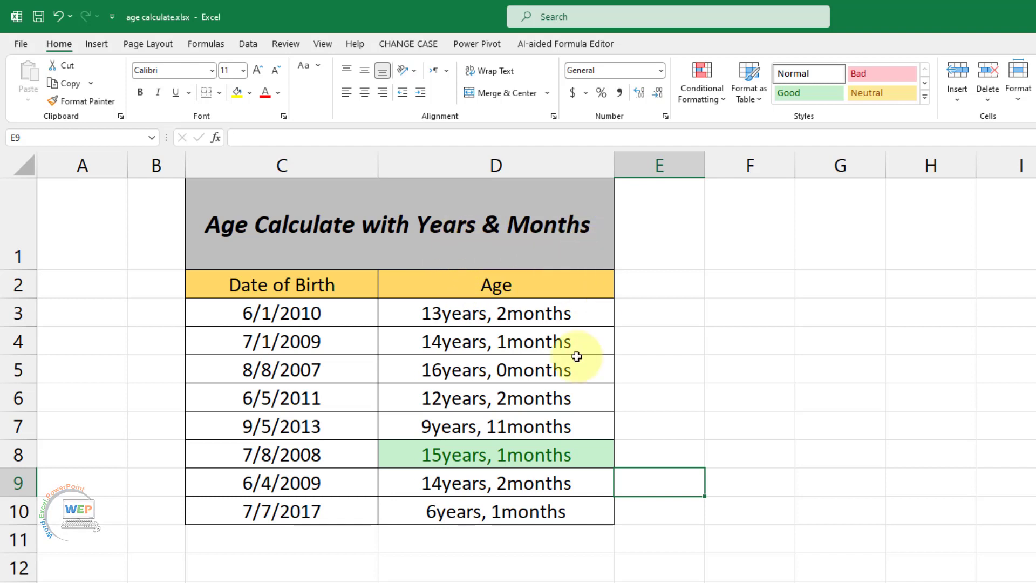
- Inspect the existing age formulas behind D8 and D3
left_click(656, 382)
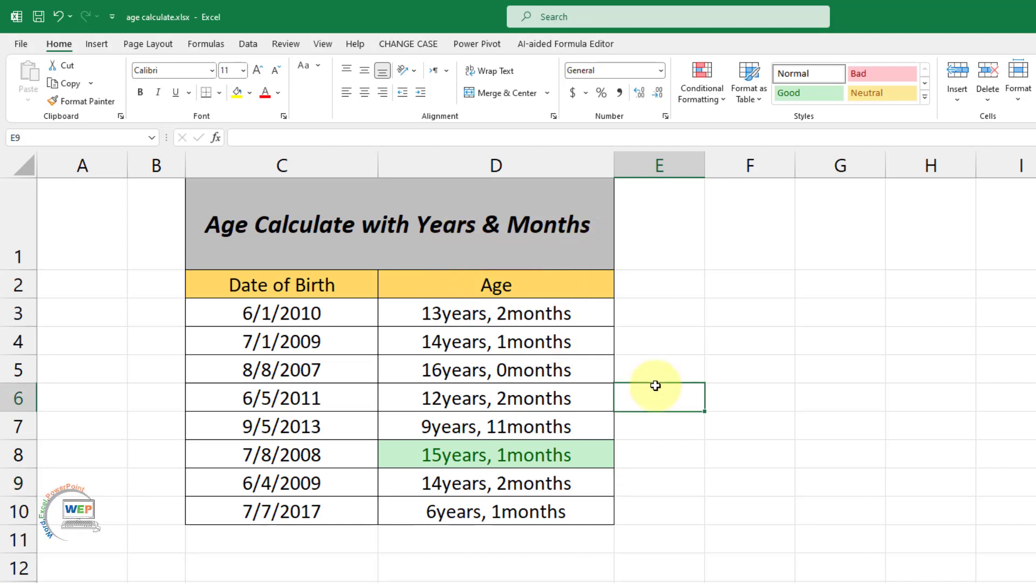
left_click(575, 457)
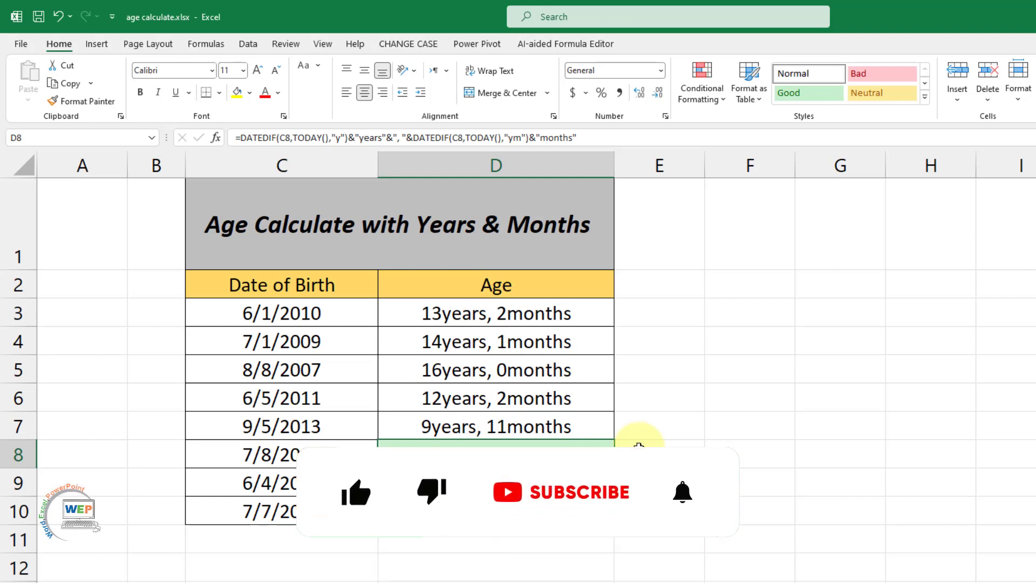
left_click(639, 448)
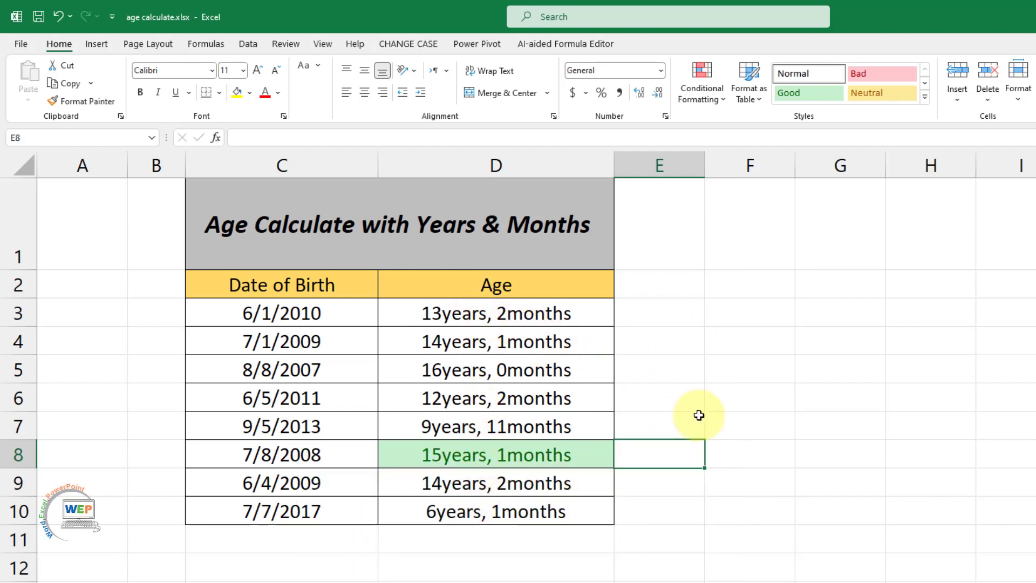
left_click(465, 320)
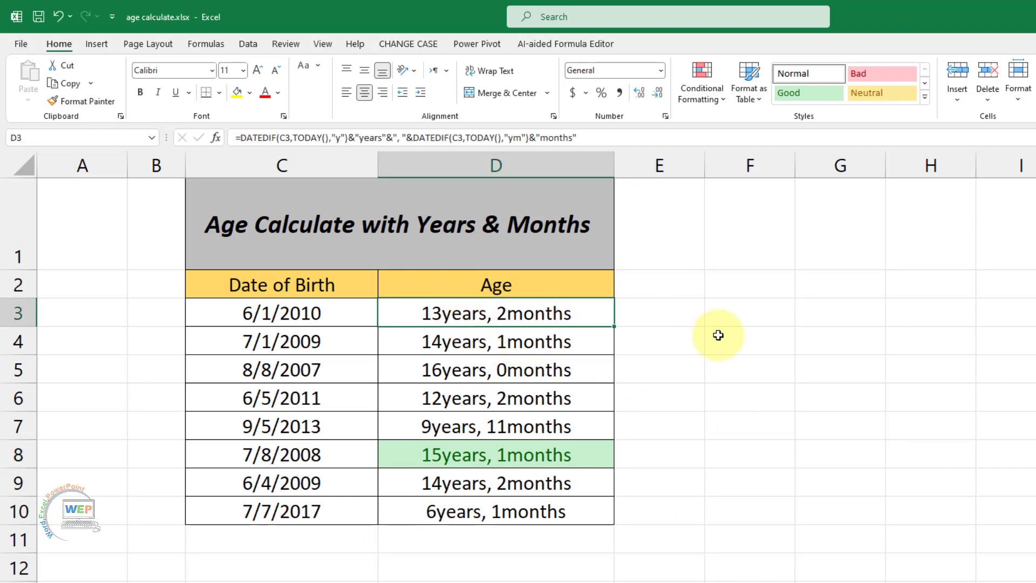
left_click(718, 335)
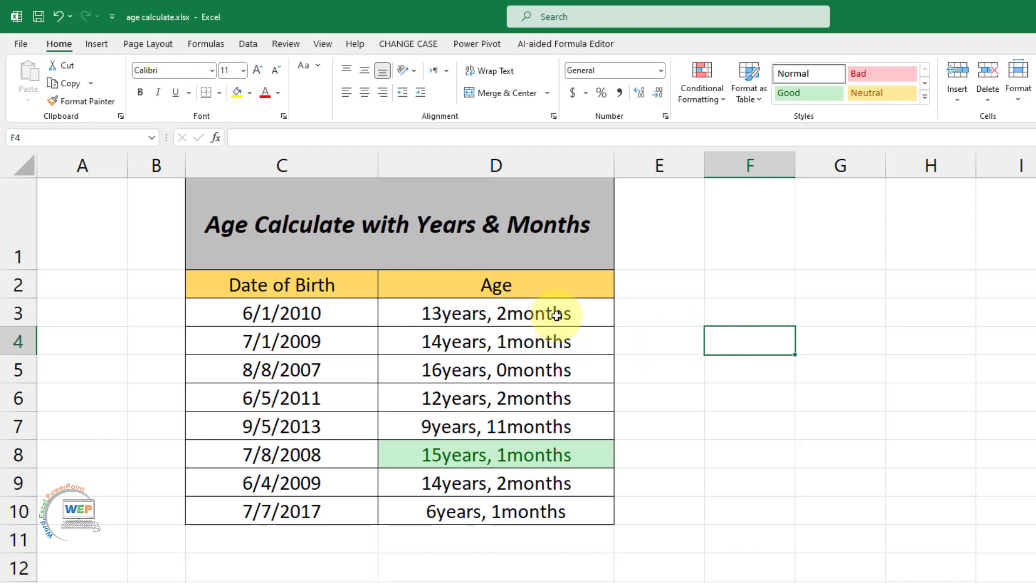
- Clear the ages from D3:D10 and select D3 for the new formula
mouse_move(566, 317)
left_mouse_down()
mouse_move(584, 340)
mouse_move(564, 502)
left_mouse_up()
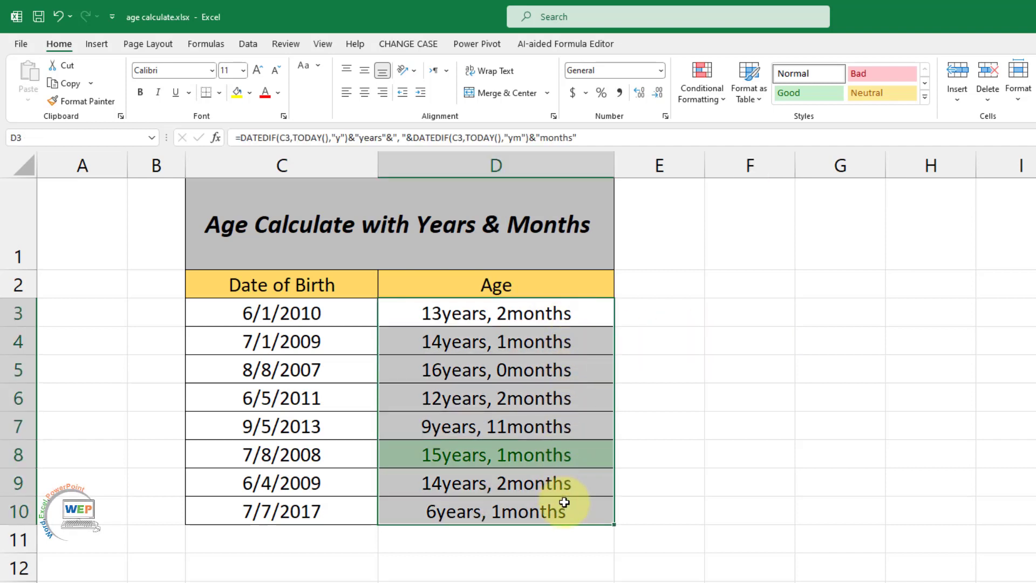
key("Delete")
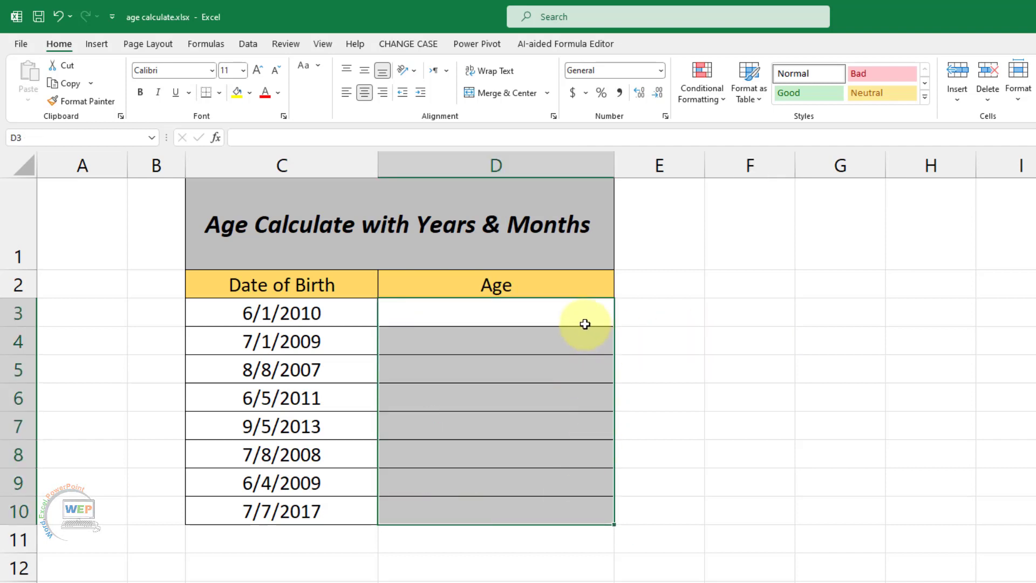
left_click(745, 321)
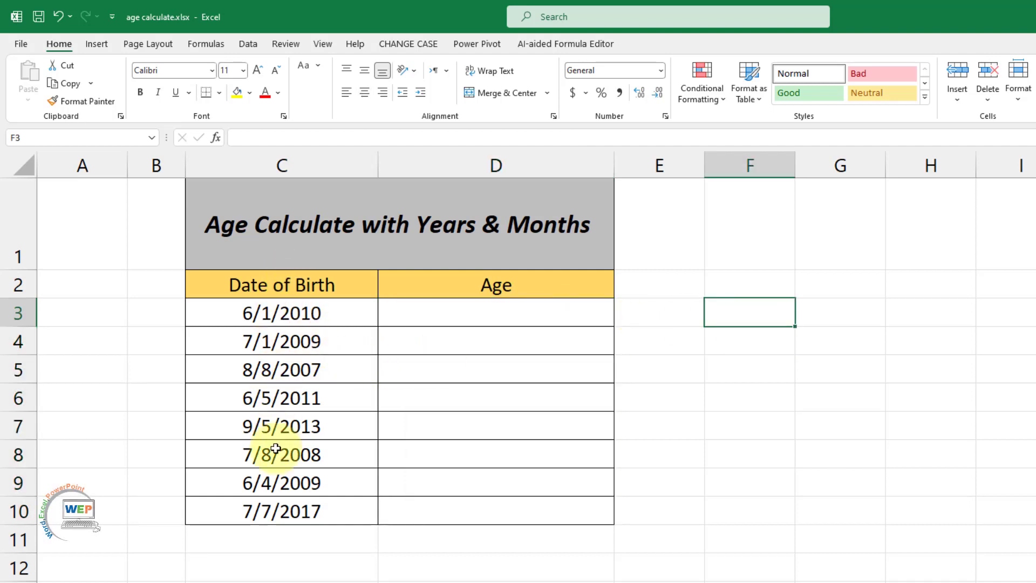
left_click(494, 311)
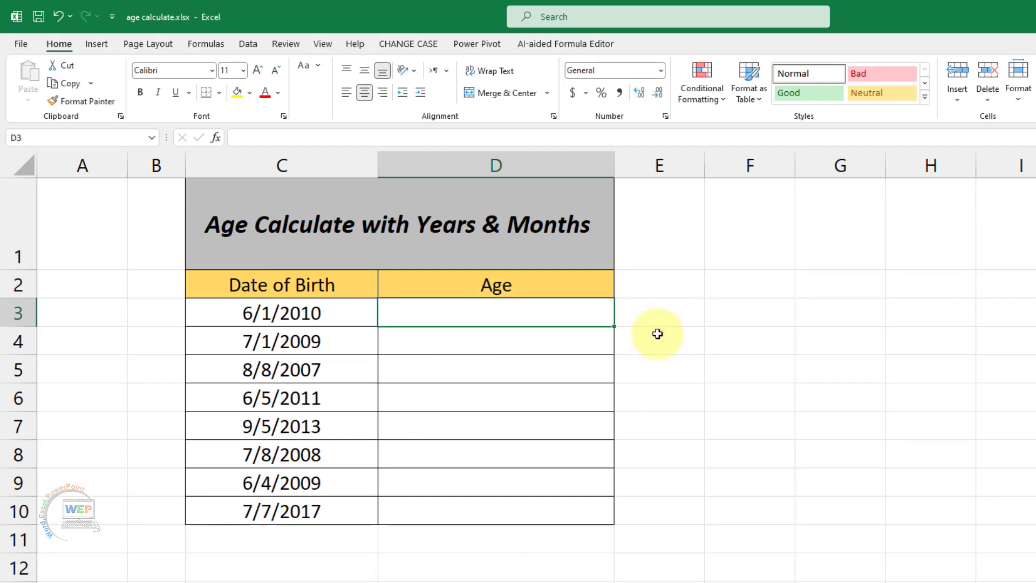
- Type =datedif(C3,TODAY(),"y") in D3 to count whole years since the birth date
type("=dat")
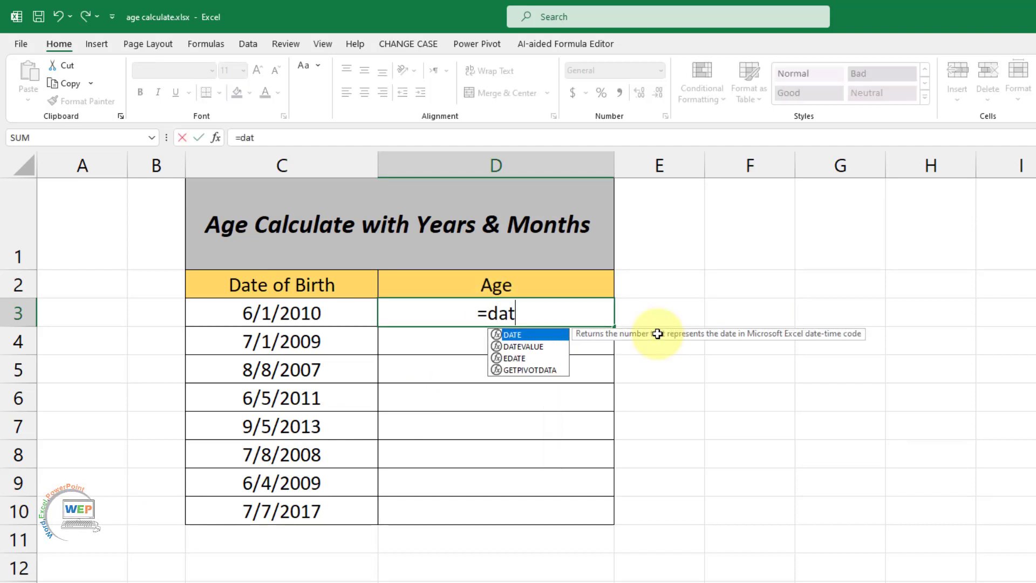
type("edif")
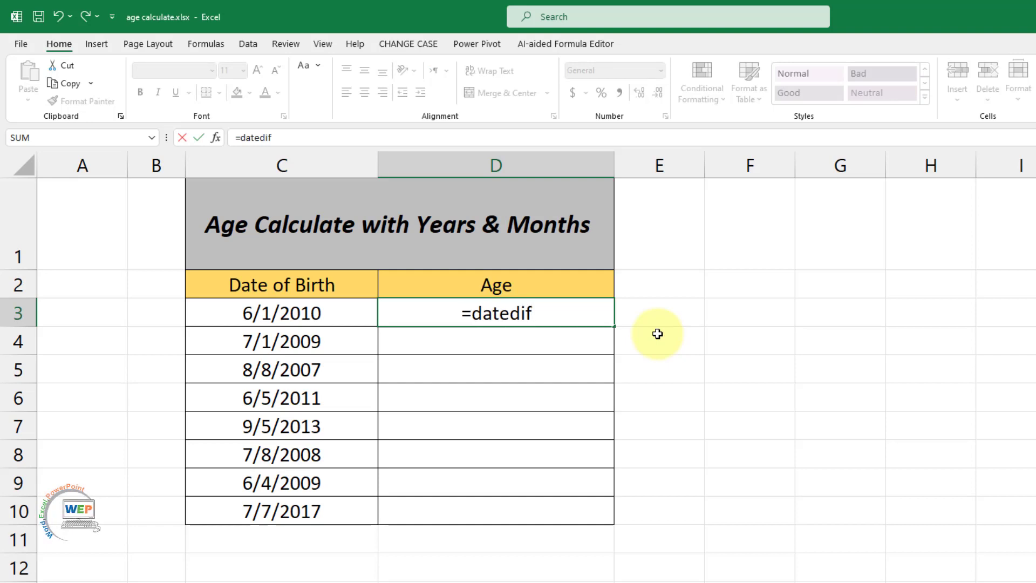
type("(")
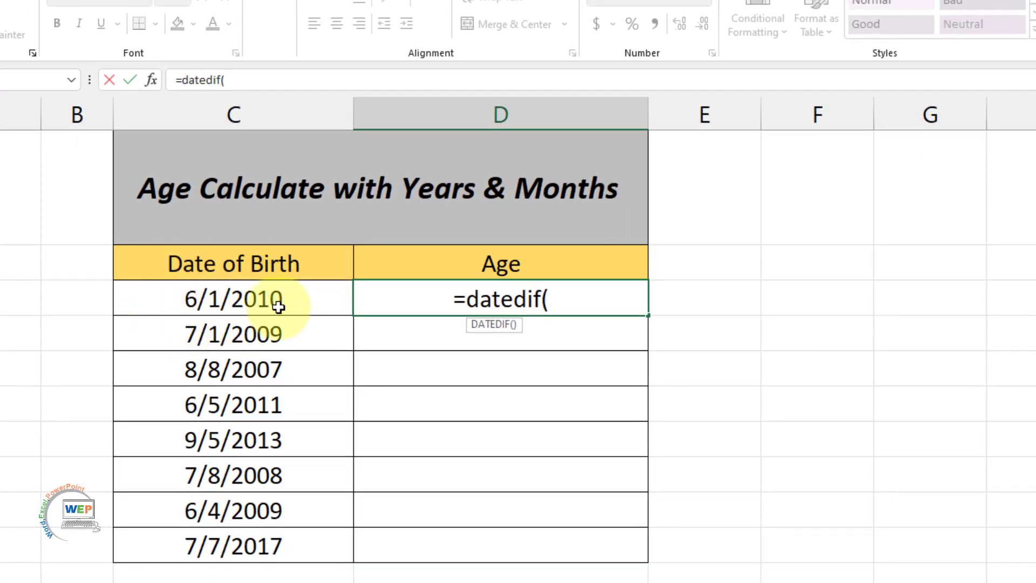
left_click(280, 304)
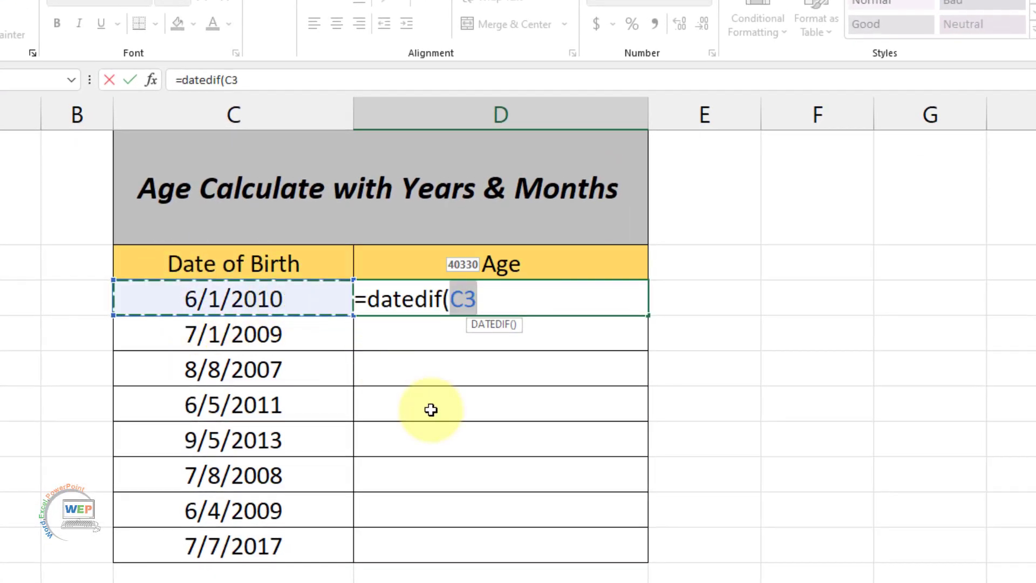
type(",")
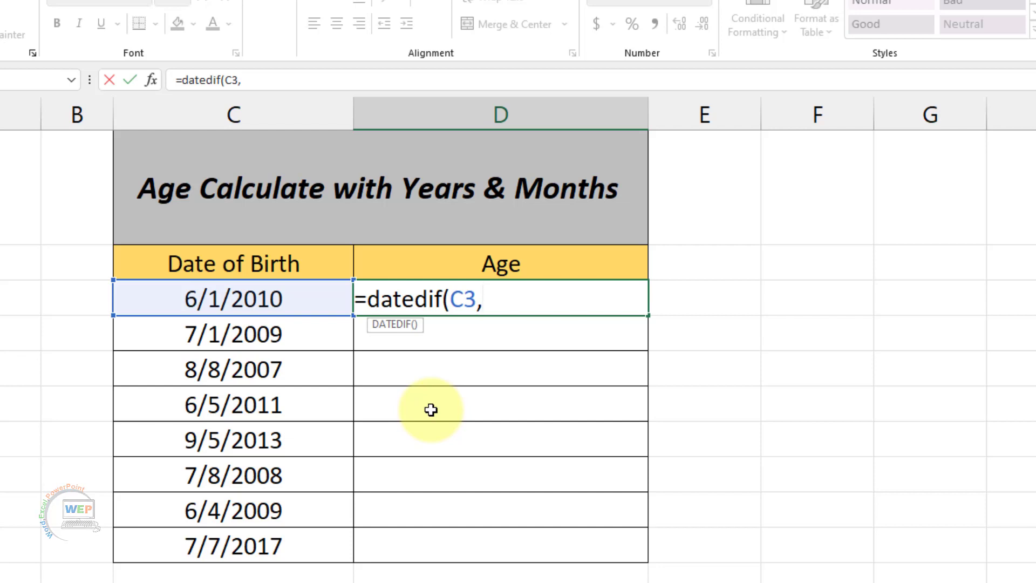
type("to")
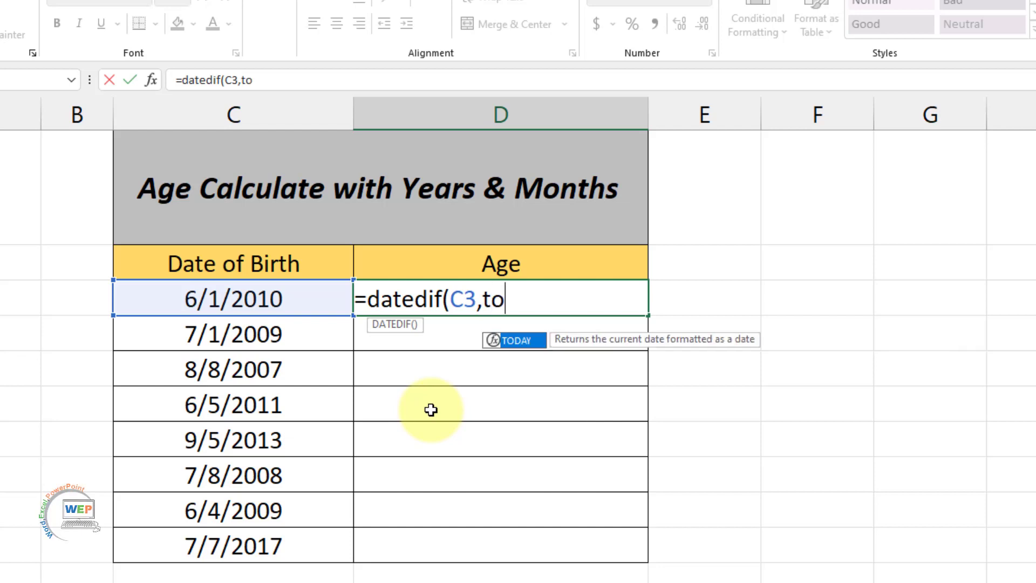
type("d")
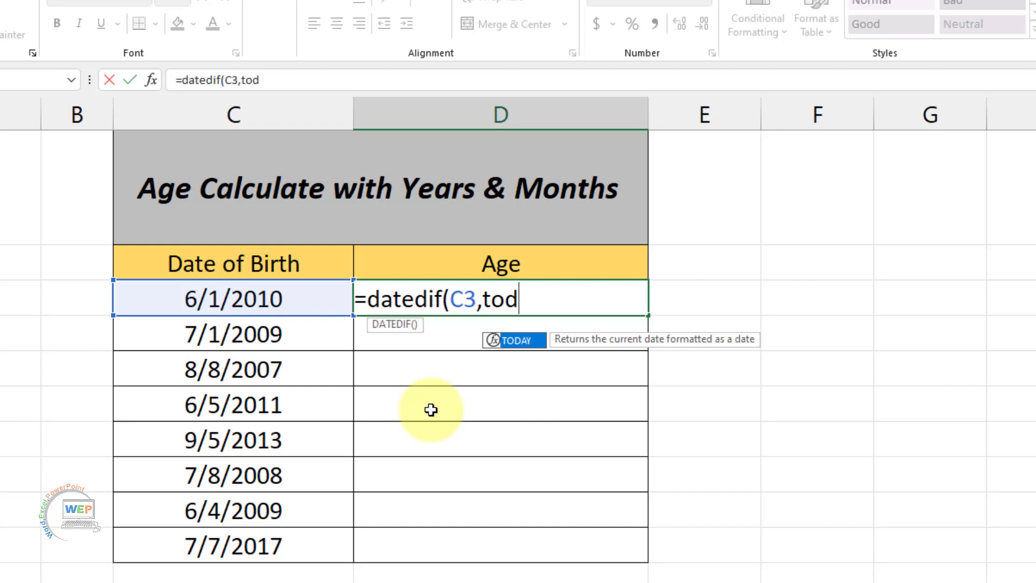
key("Tab")
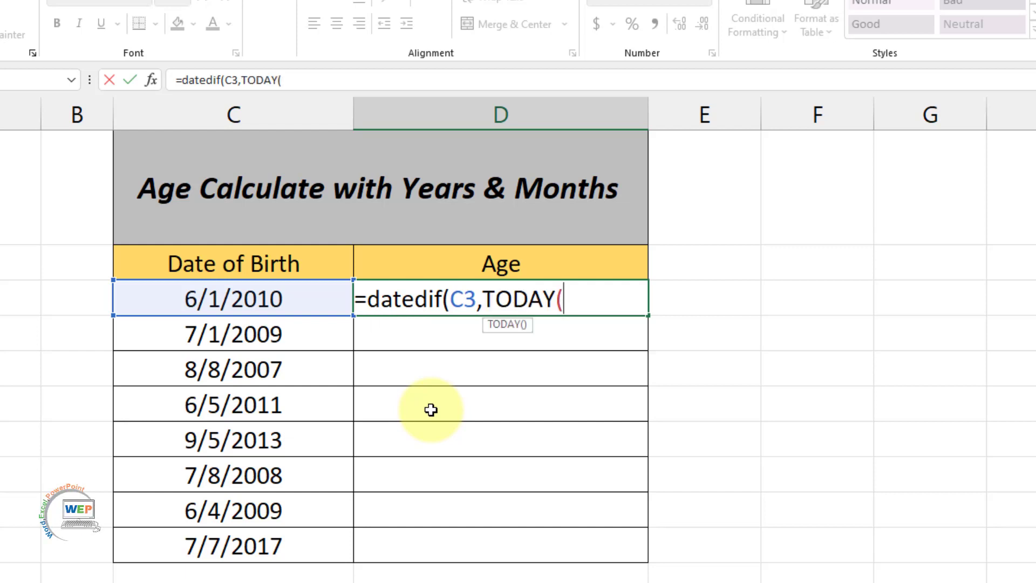
type(")")
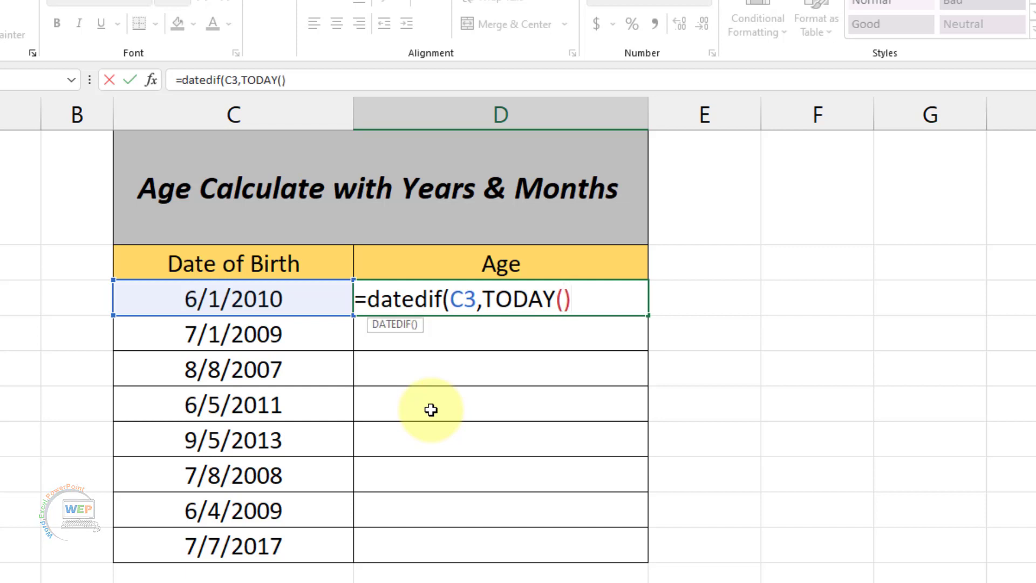
type(",")
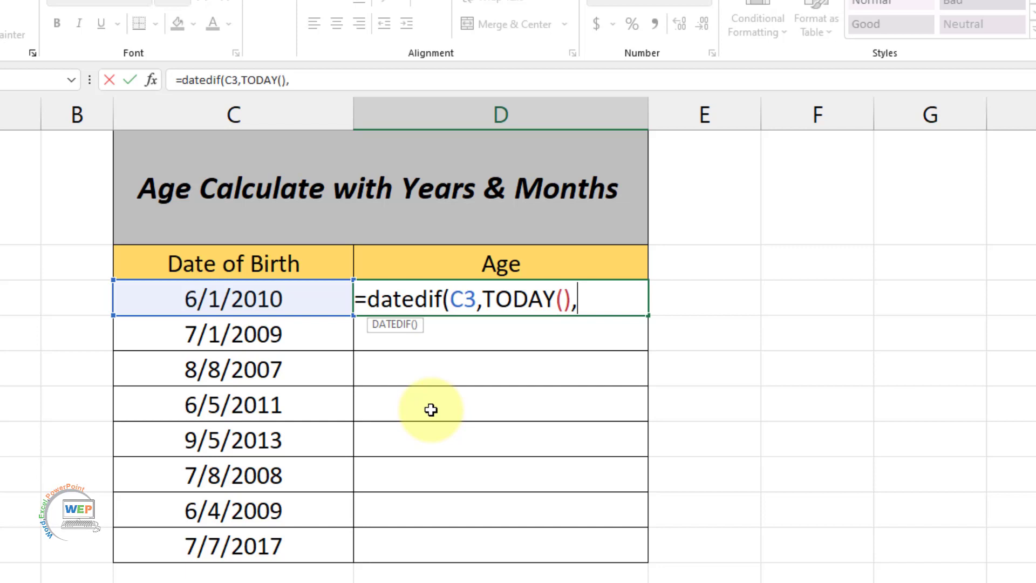
type("\"")
type("y")
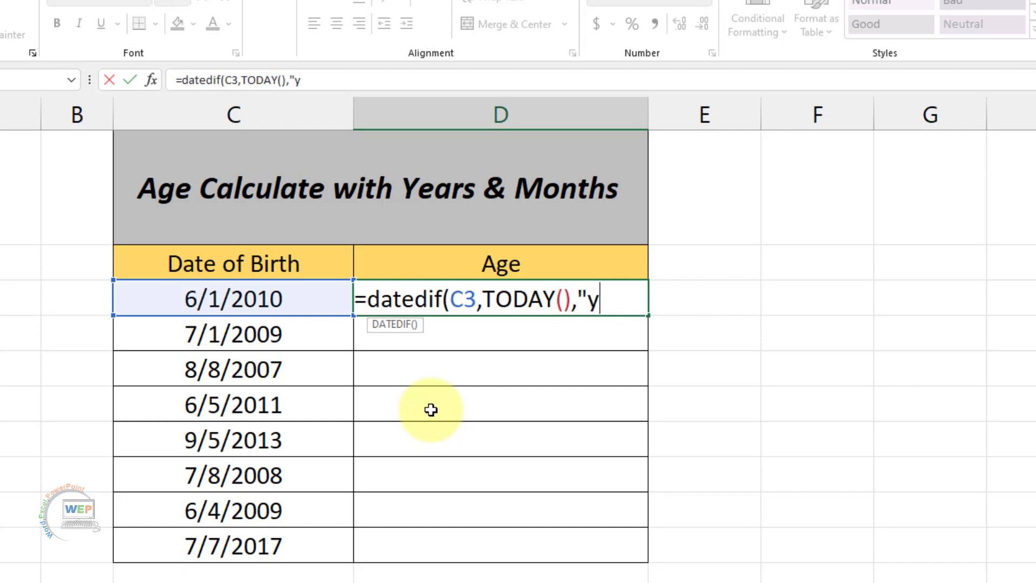
type("\"")
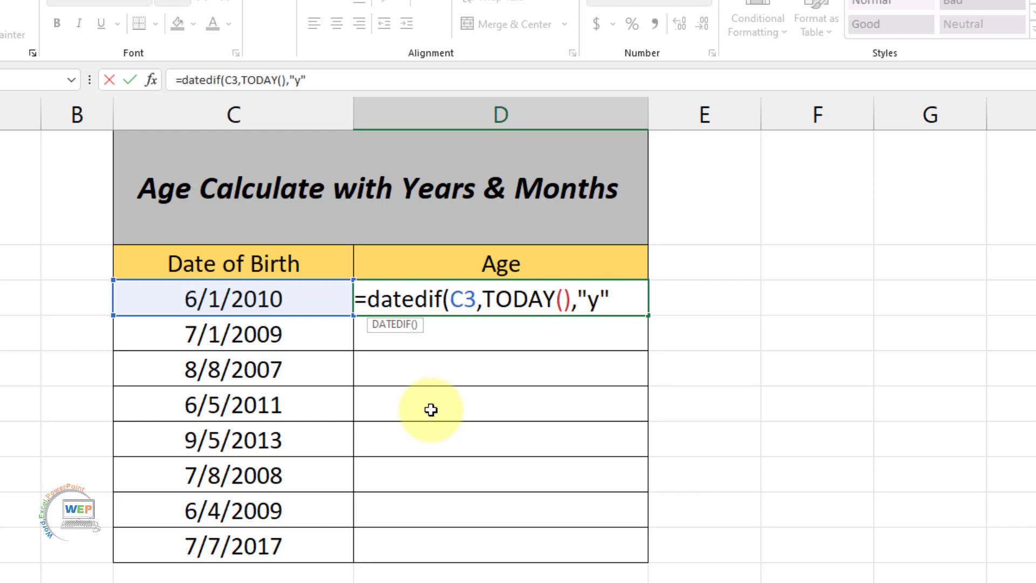
type(")")
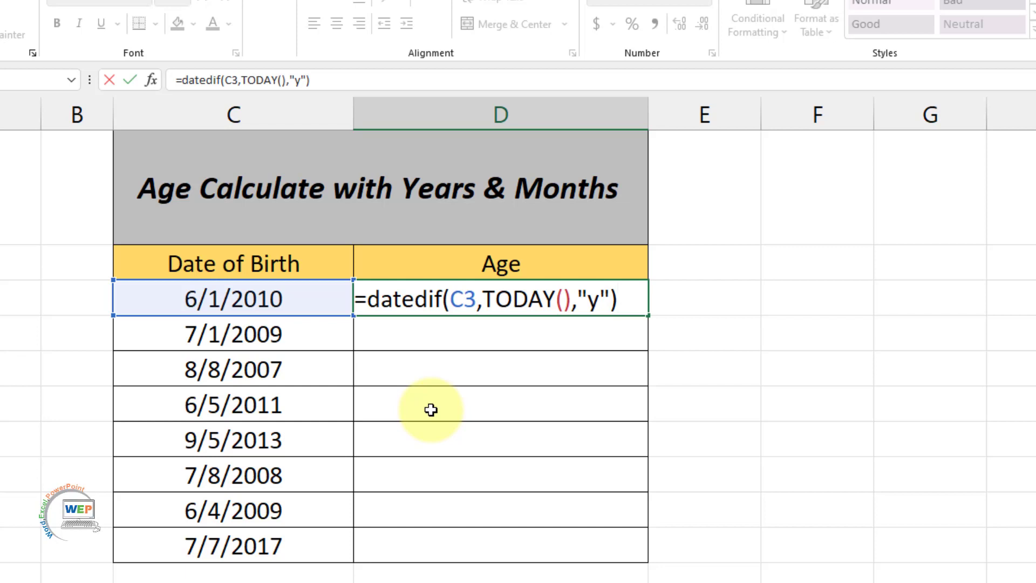
- Append &"Years"&", "& to the D3 formula after the year count
type("&")
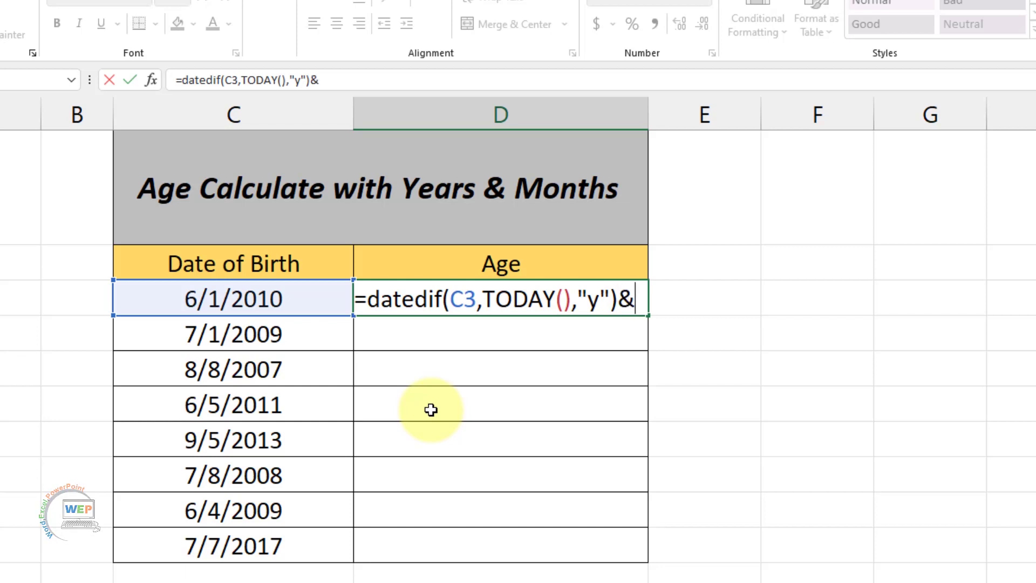
type("\"")
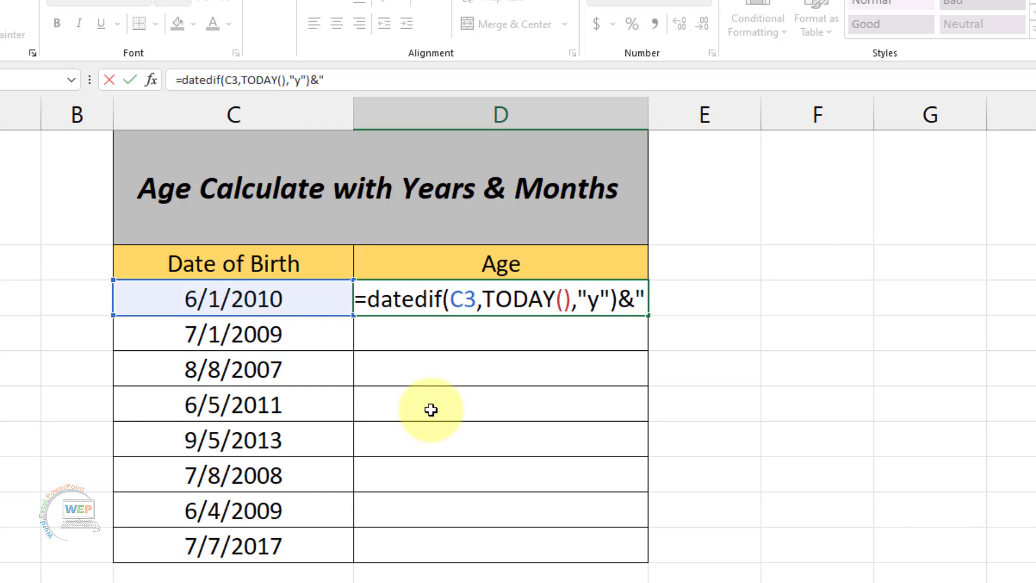
type("Years")
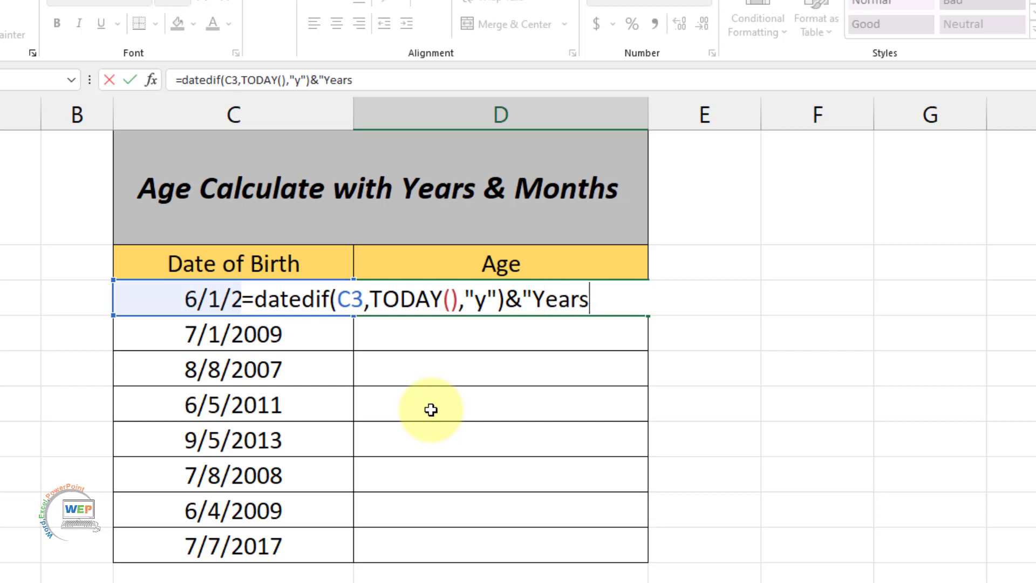
type("\"")
type("&")
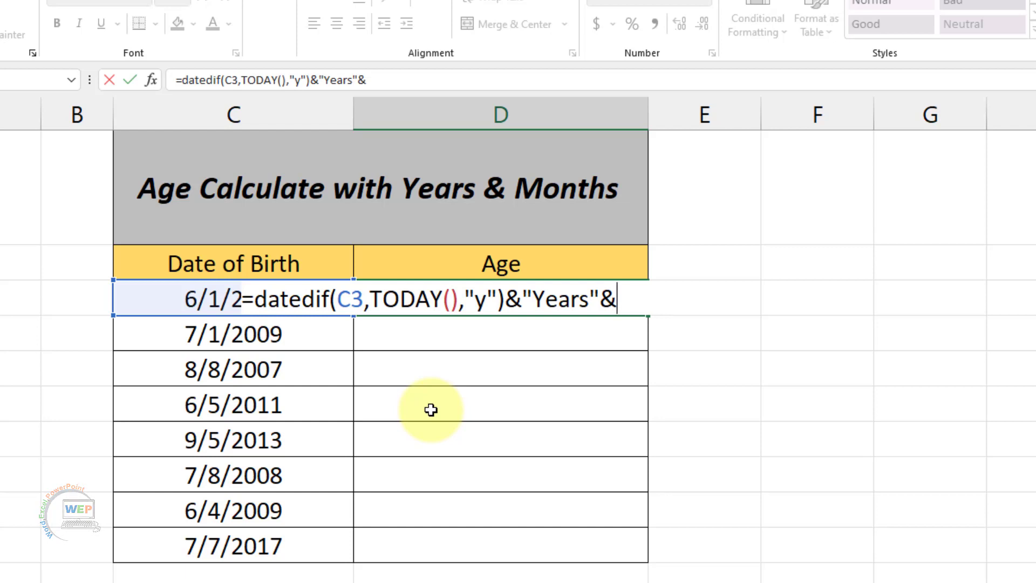
type("\"")
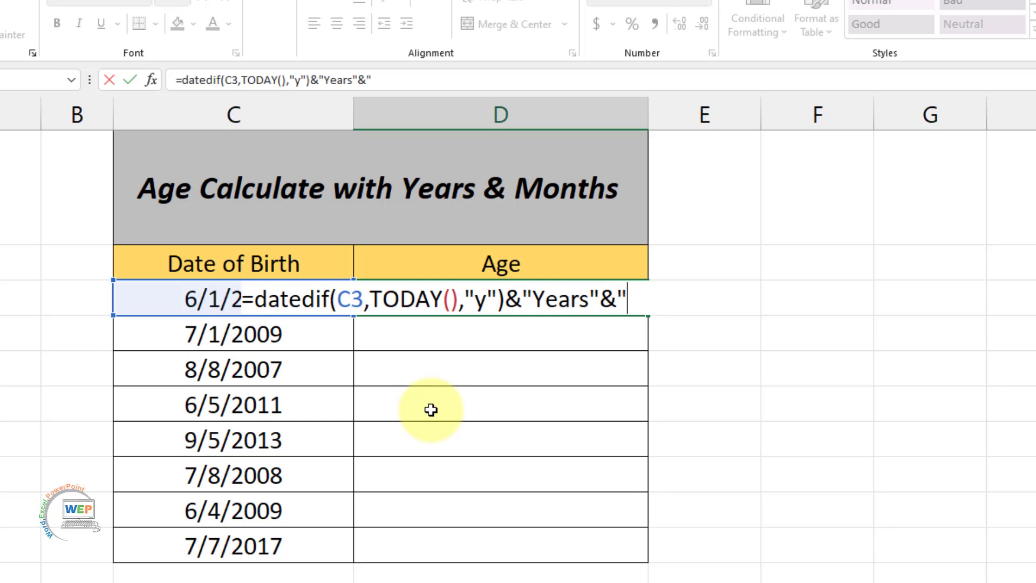
type(",")
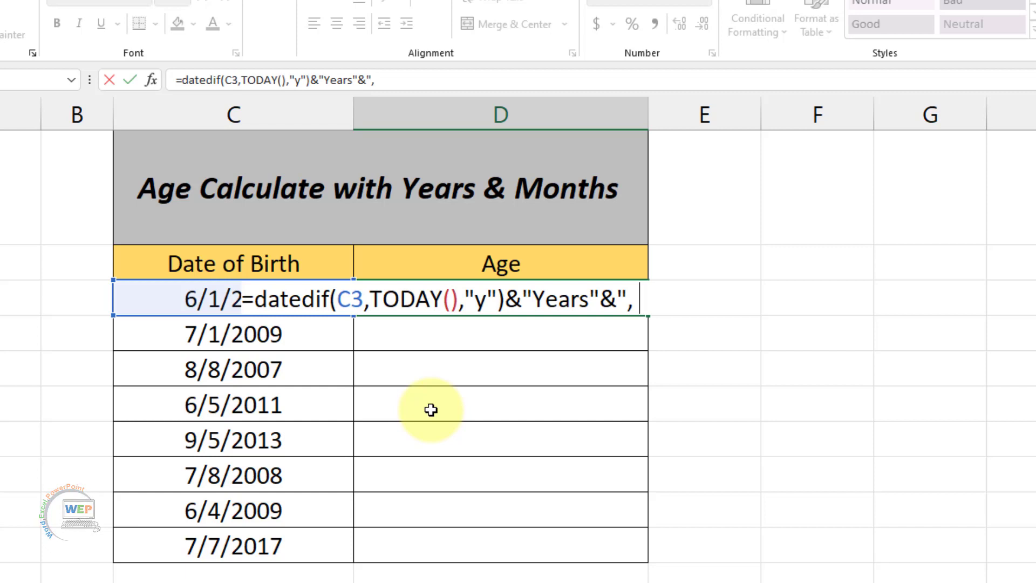
type("\"")
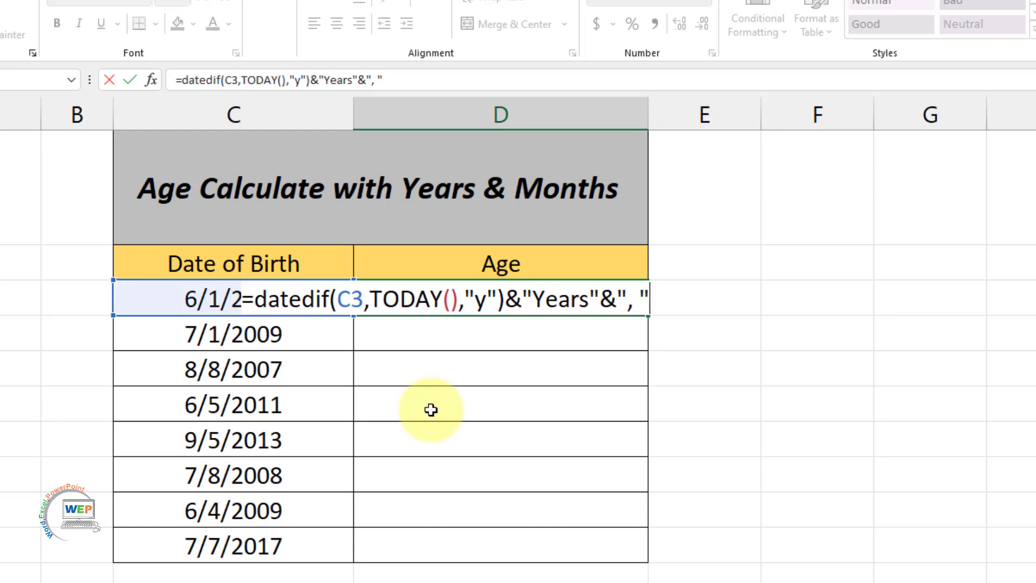
type("&")
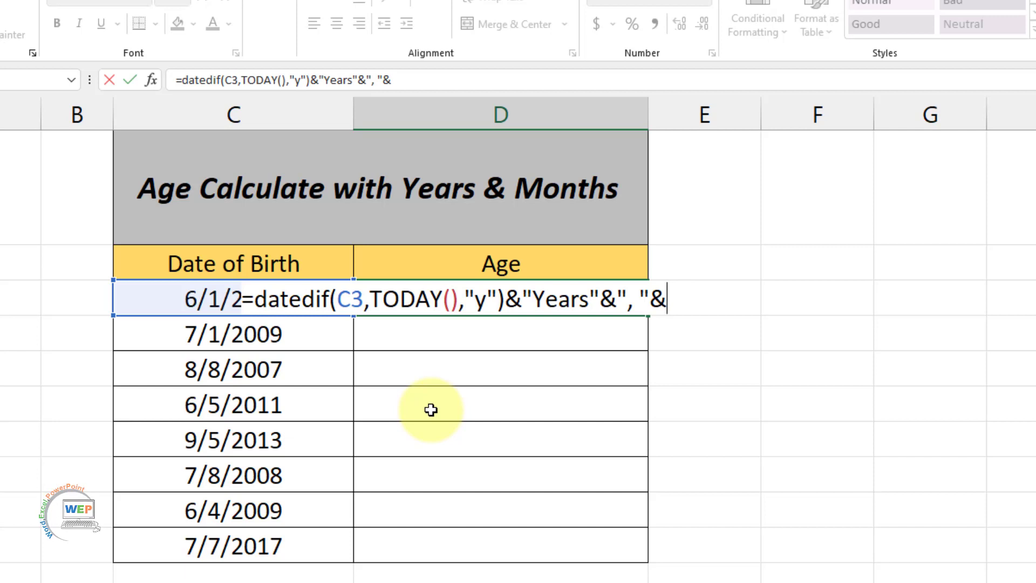
- Finish D3 with datedif(C3,TODAY(),"ym")&"Months" and enter it, showing 13Years, 2Months
type("date")
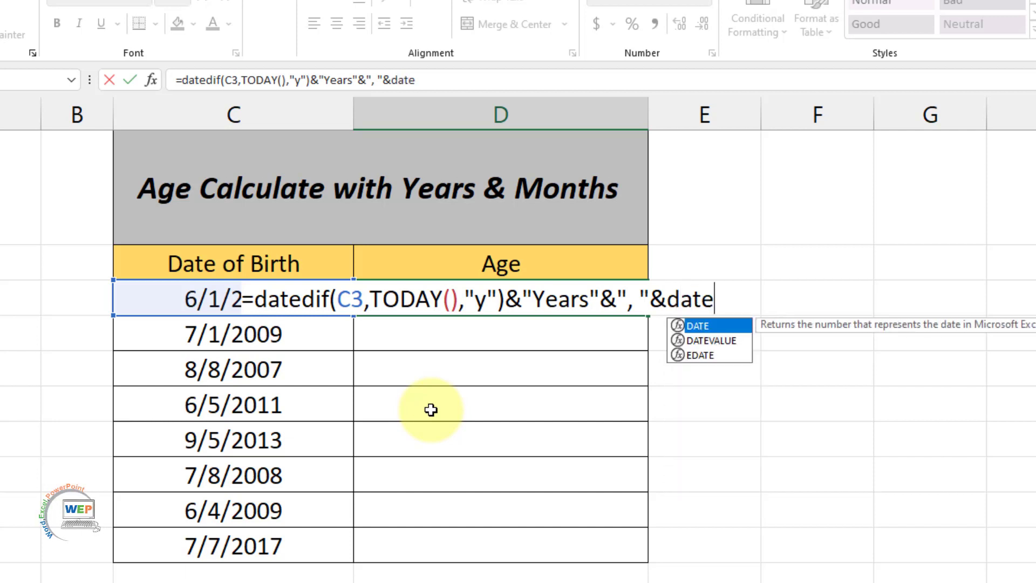
type("dif")
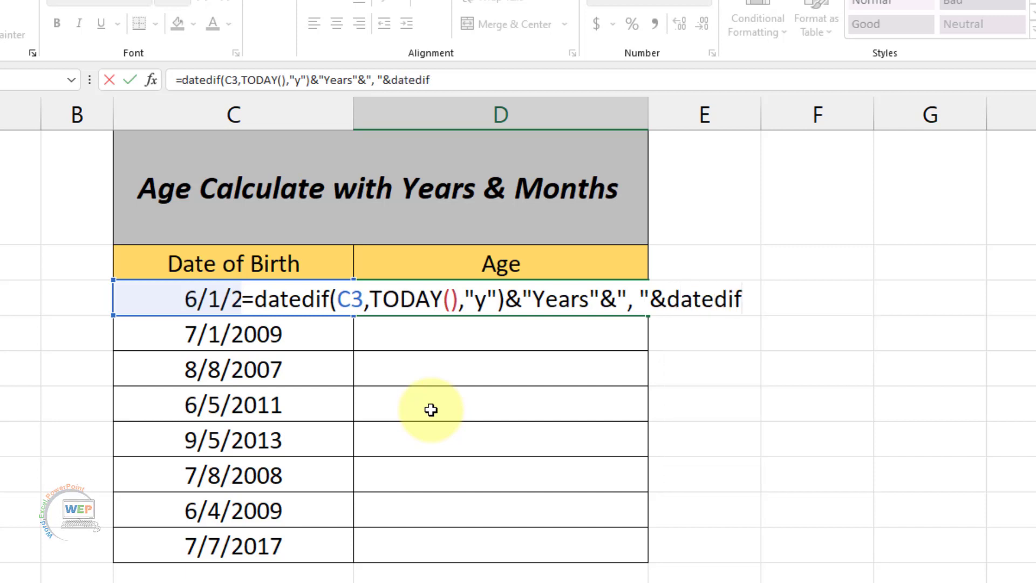
type("(")
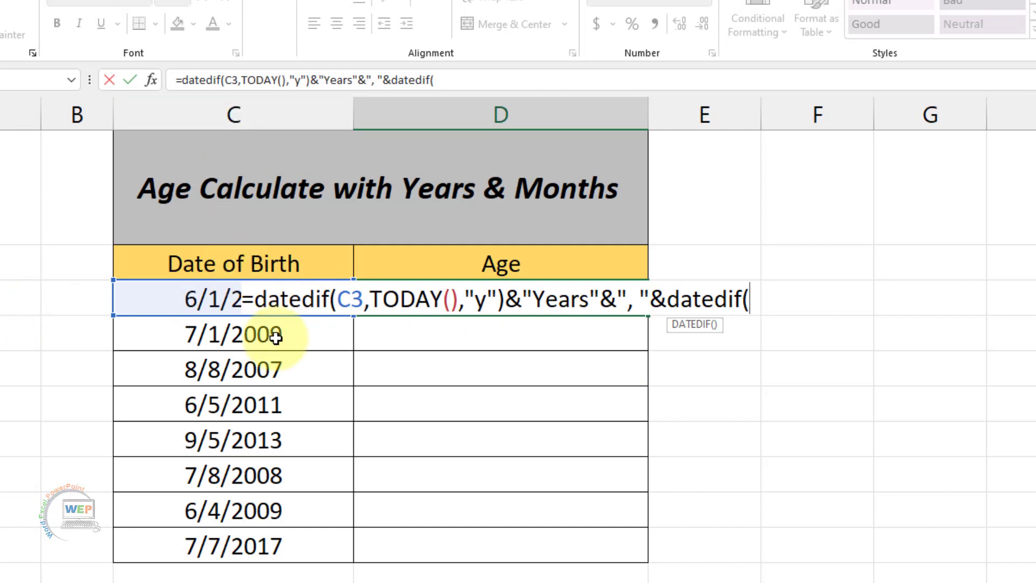
type("c3")
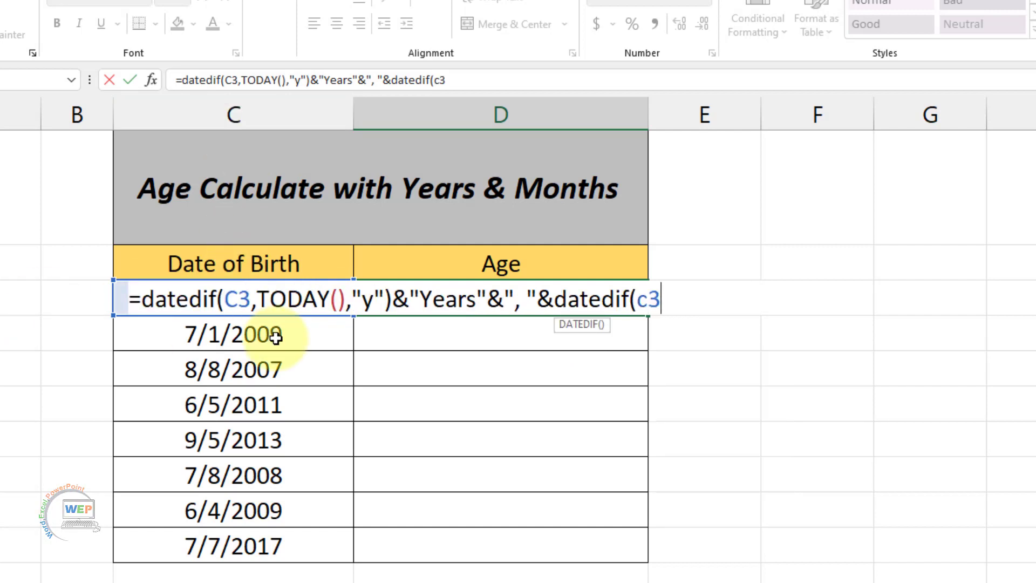
type(",")
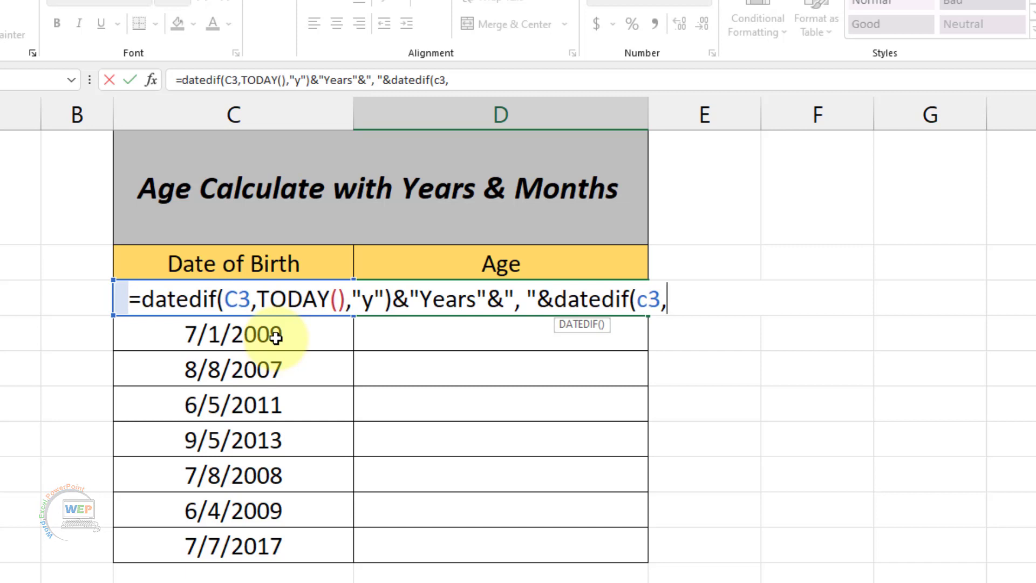
type("tod")
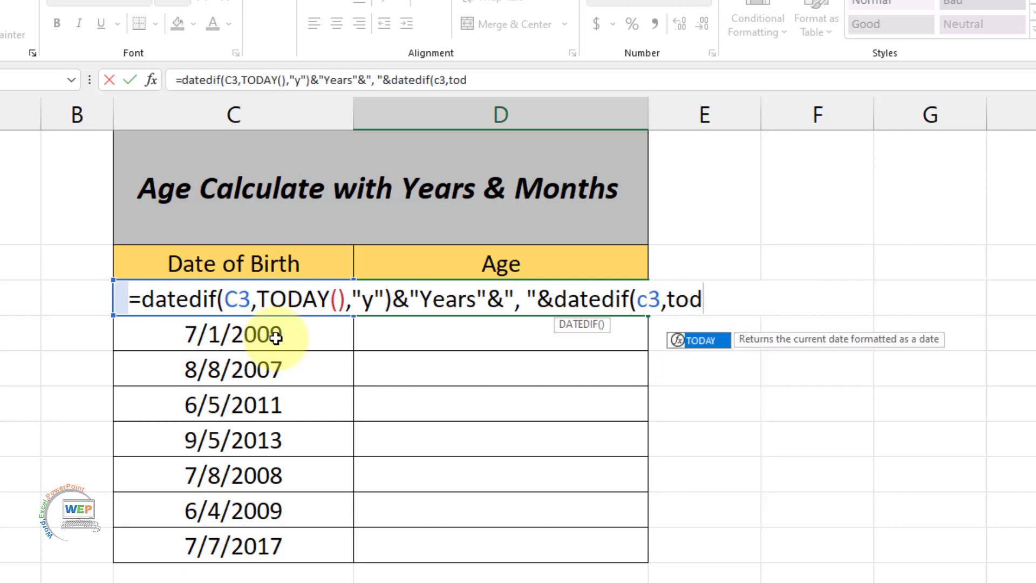
key("Tab")
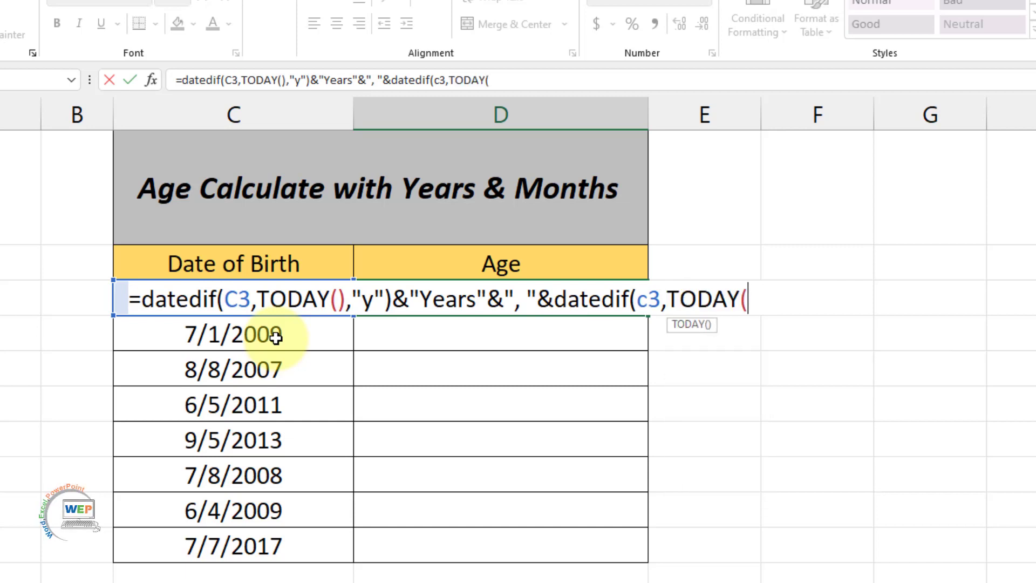
type("),")
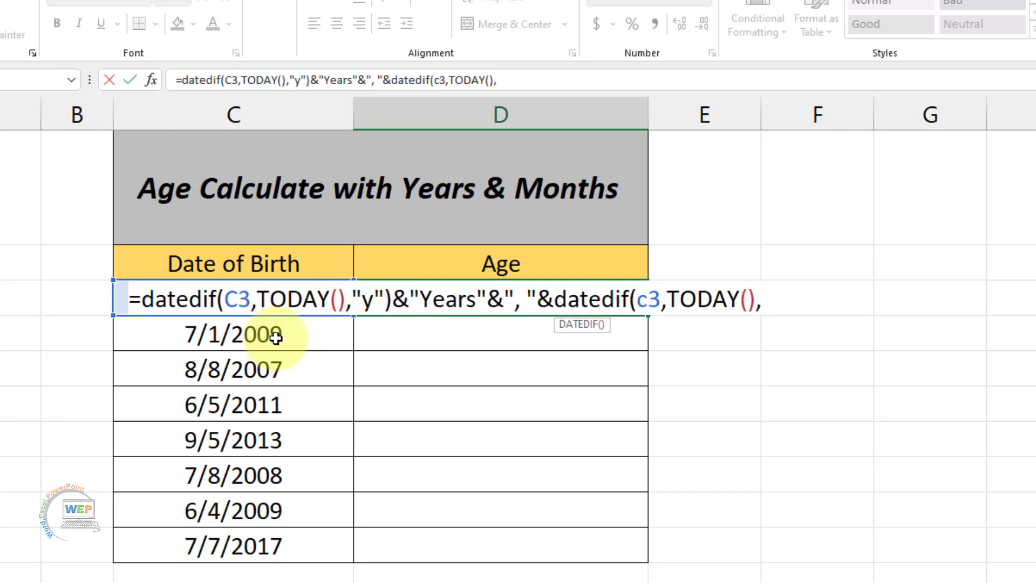
type("\"")
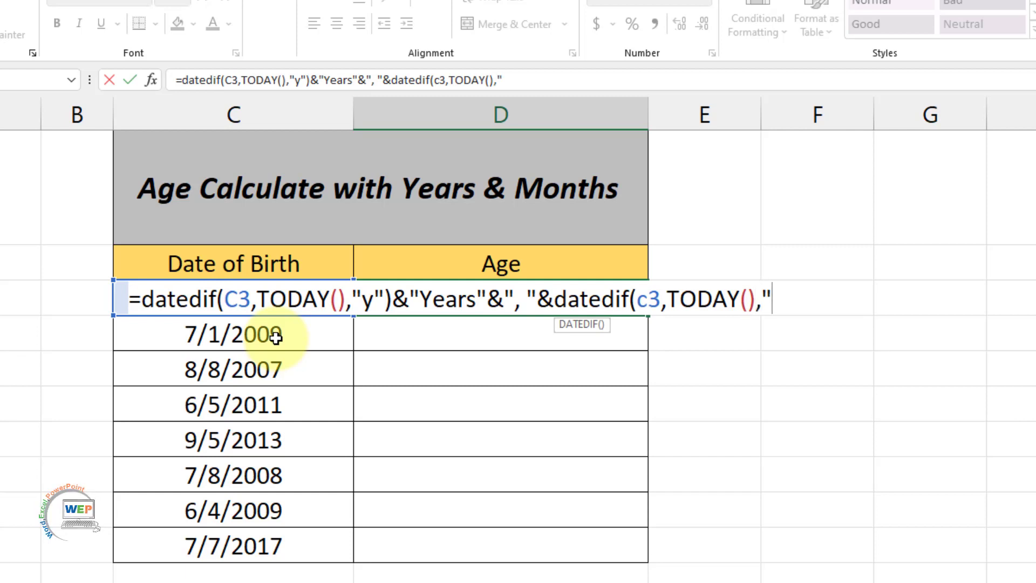
type("ym")
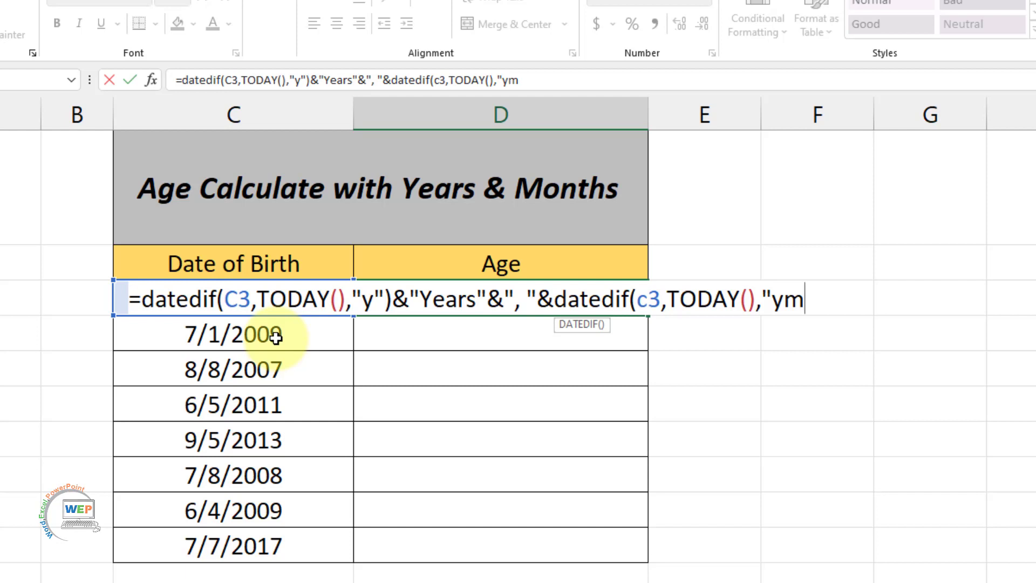
type("\"")
type(")")
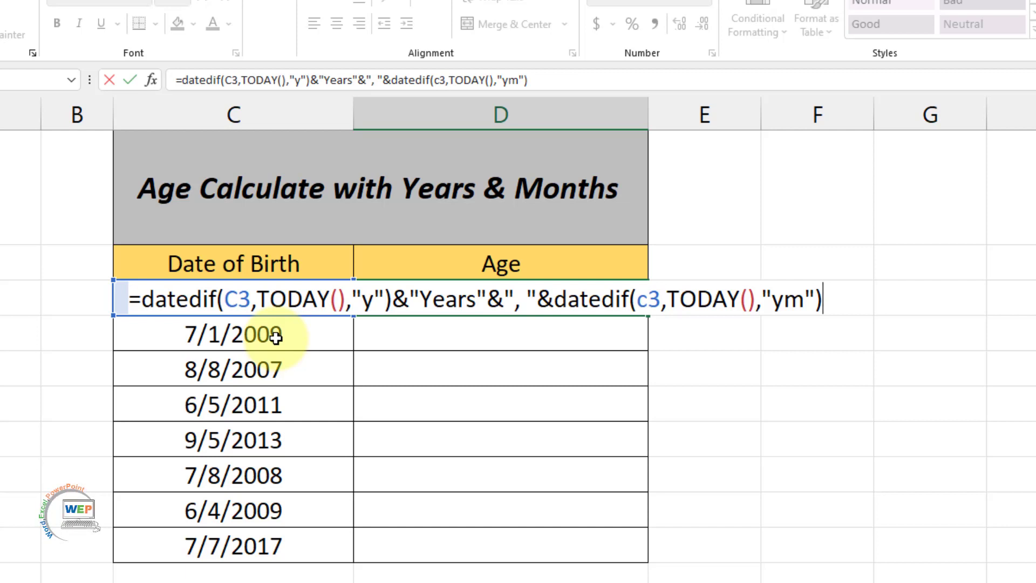
type("&")
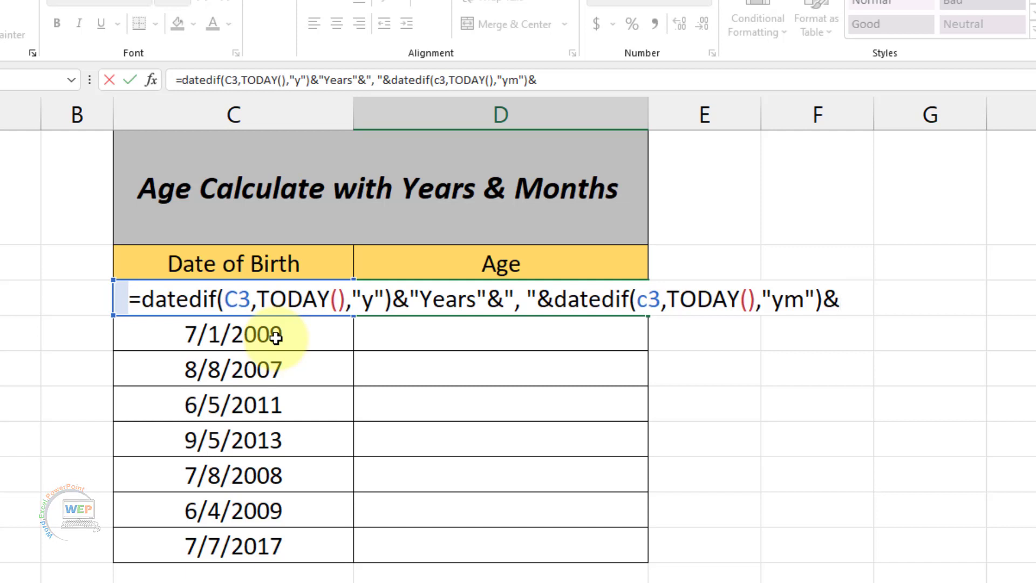
type("\"")
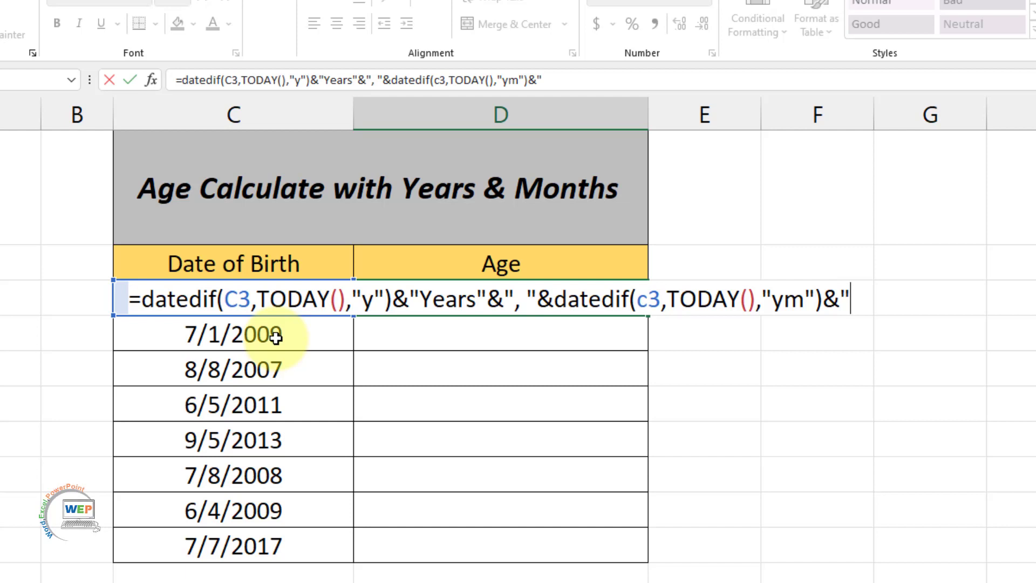
type("Months")
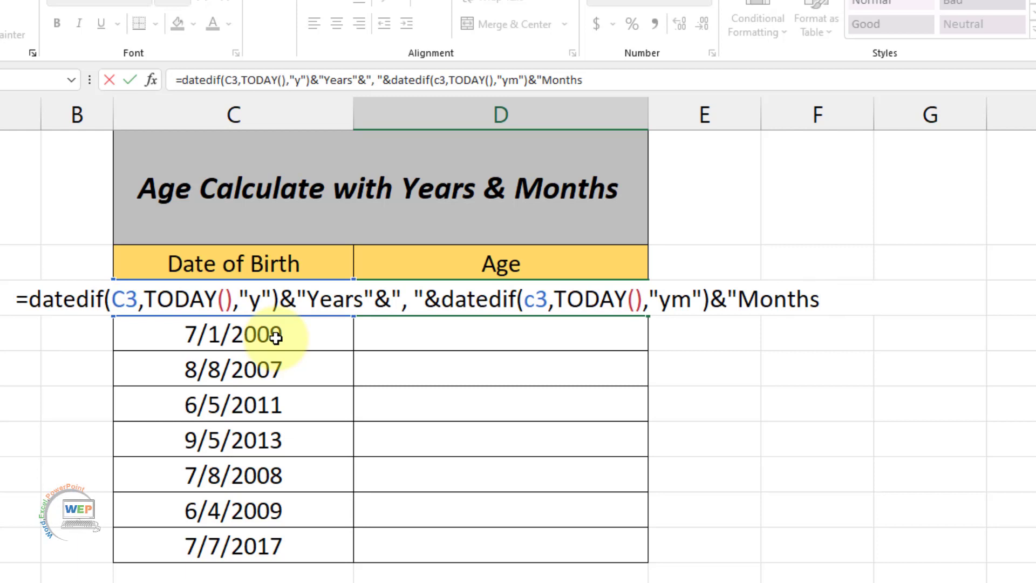
type("\"")
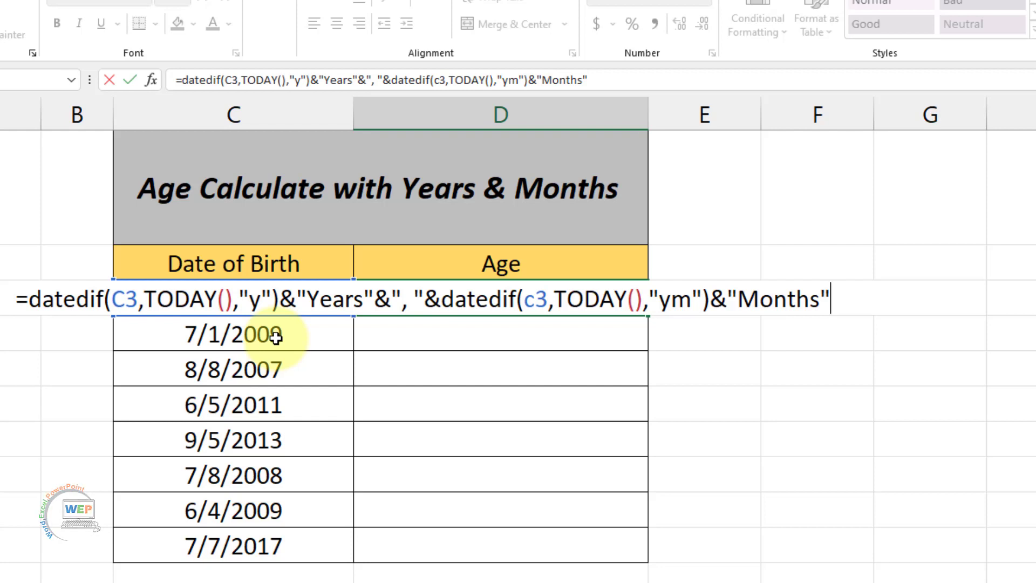
key("Return")
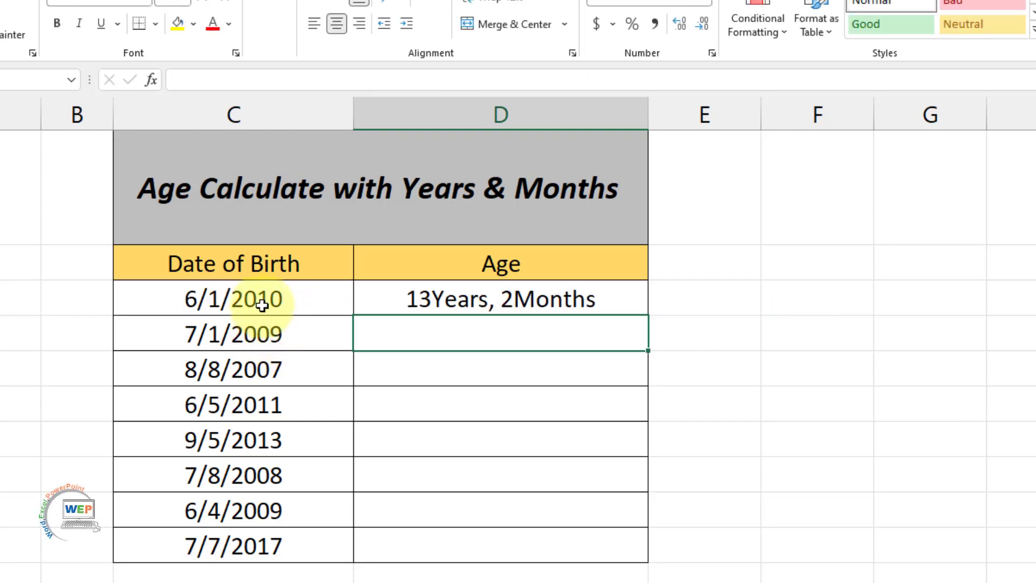
- Fill the D3 age formula down through D10 and select D3:D10
left_click(345, 305)
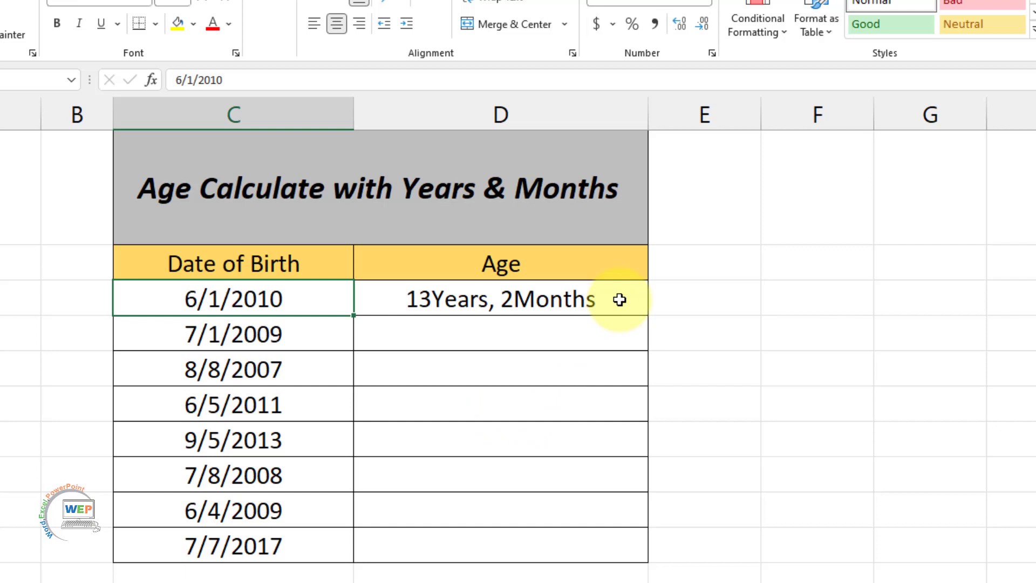
left_click(613, 298)
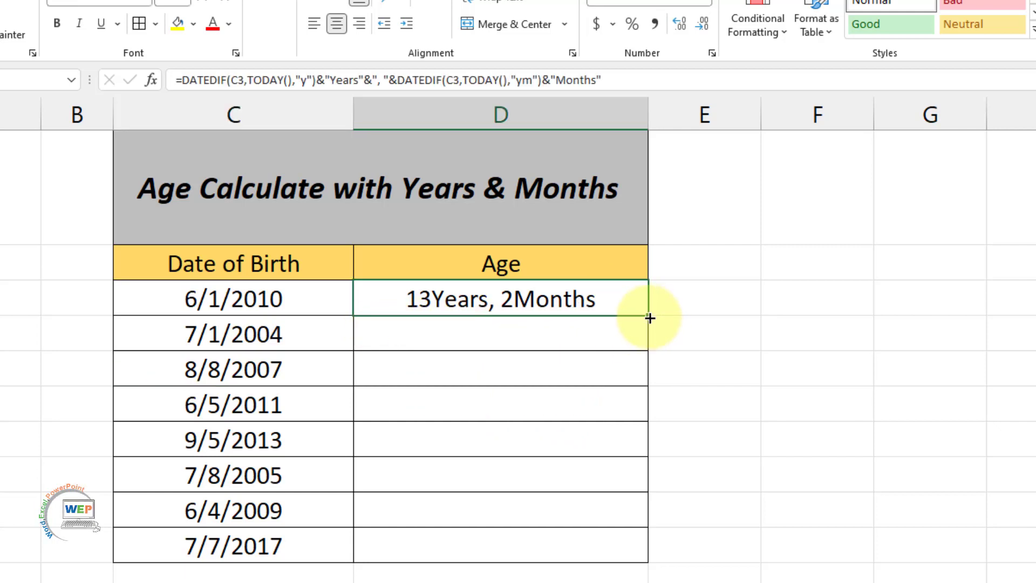
left_click_drag(649, 317, 645, 558)
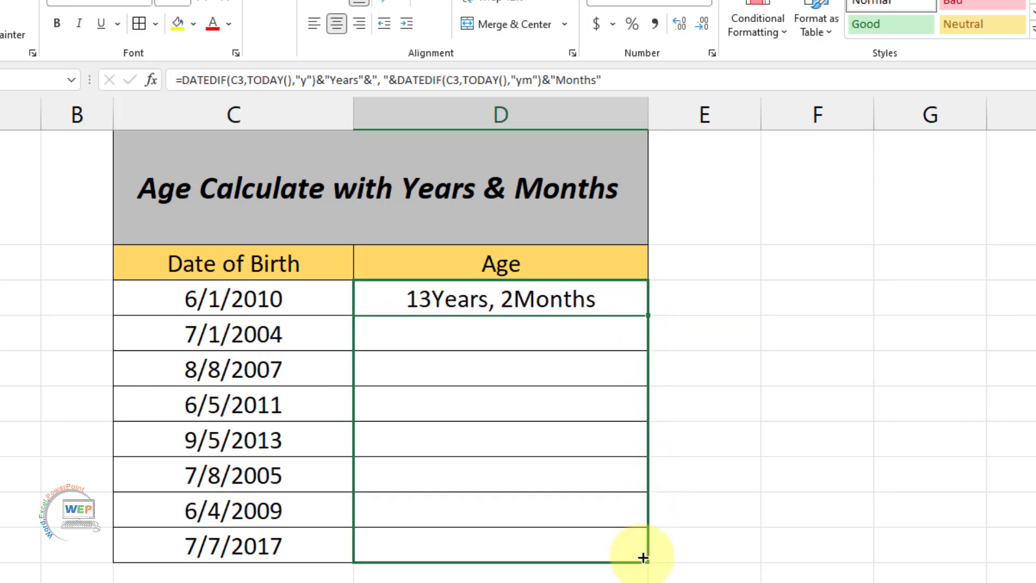
left_click(608, 425)
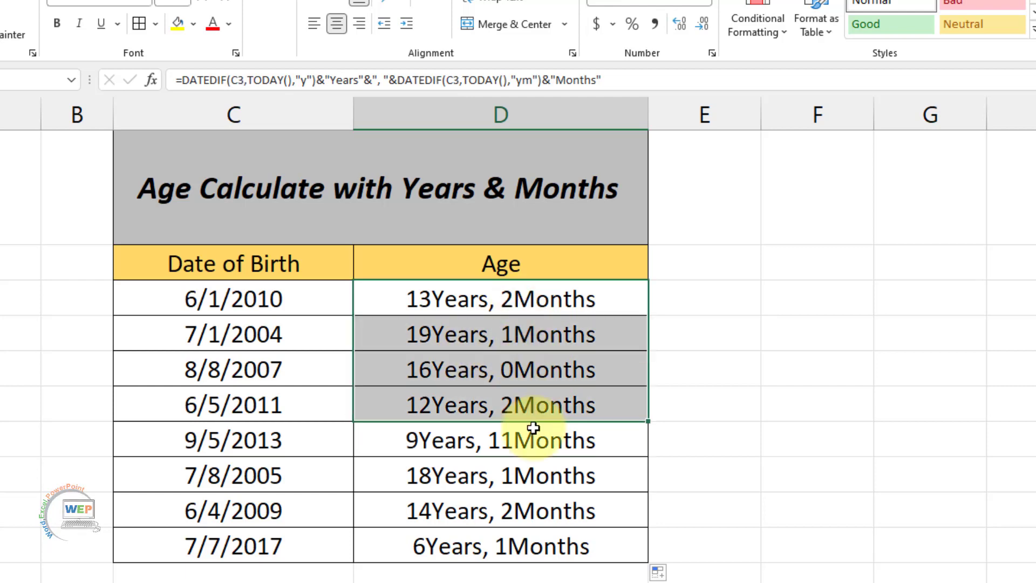
left_click_drag(524, 302, 532, 555)
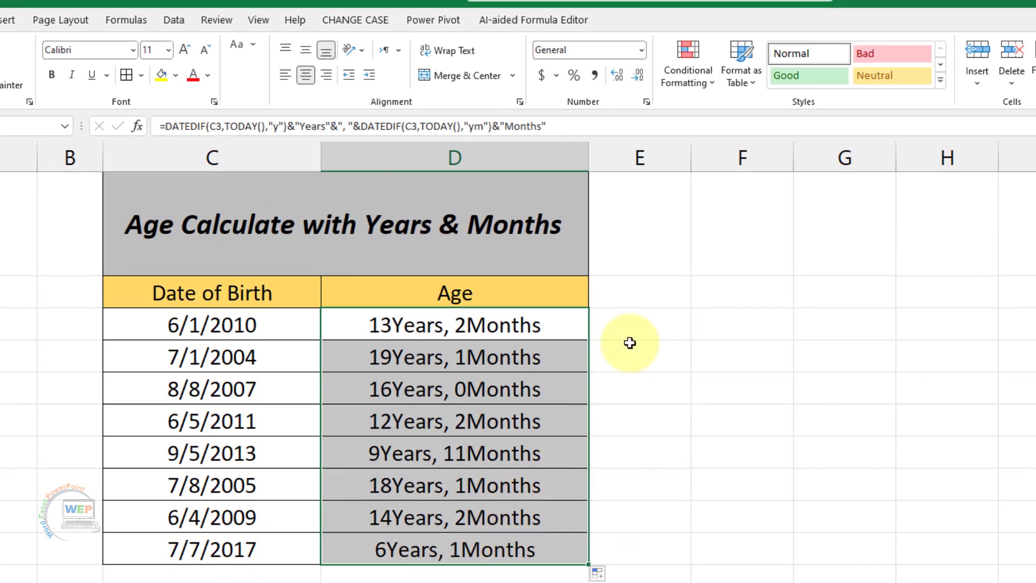
- Add a Text That Contains rule for '19years' using Yellow Fill with Dark Yellow Text
left_click(714, 81)
mouse_move(745, 117)
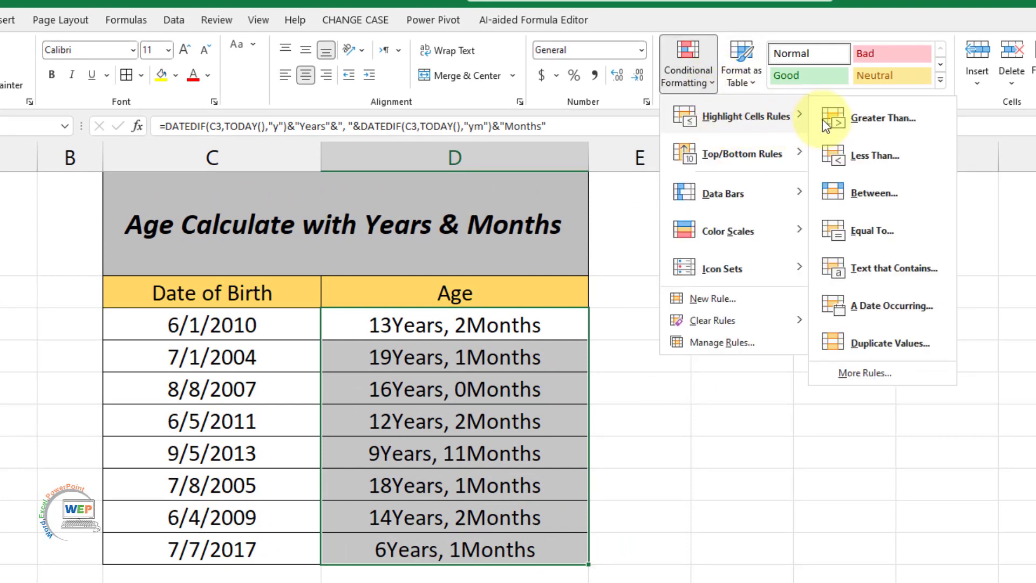
left_click(892, 268)
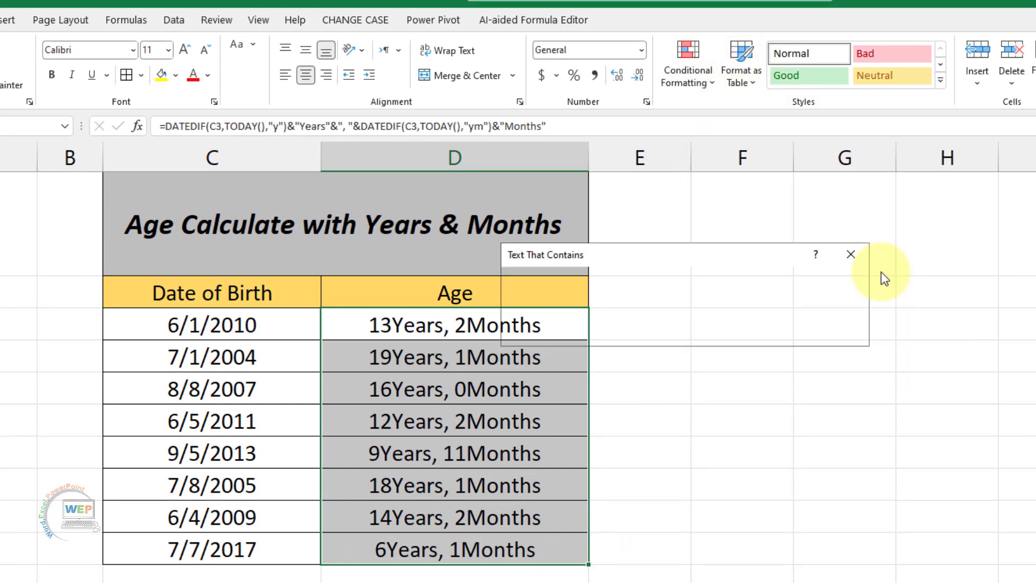
left_click_drag(716, 264, 898, 273)
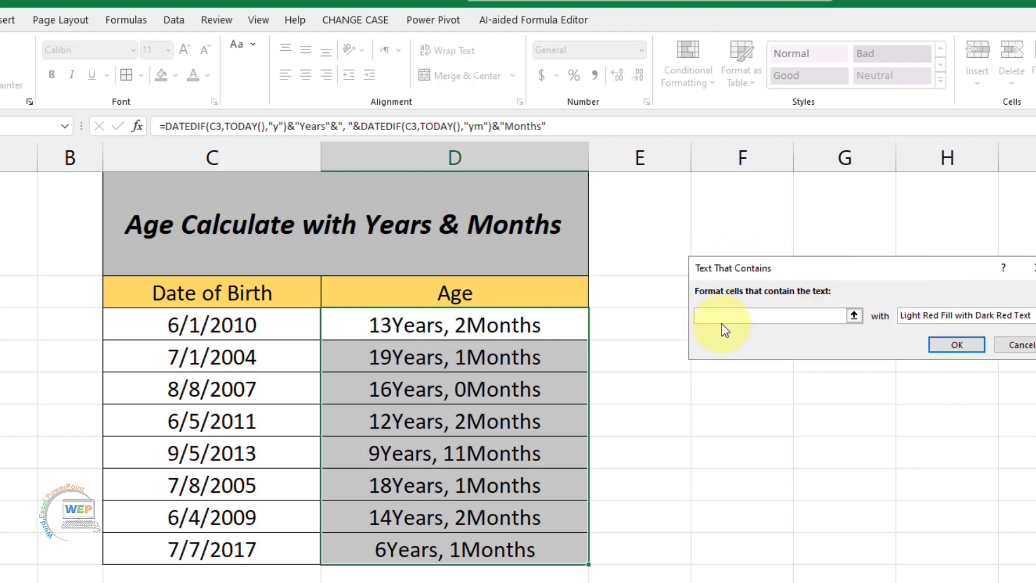
left_click(721, 315)
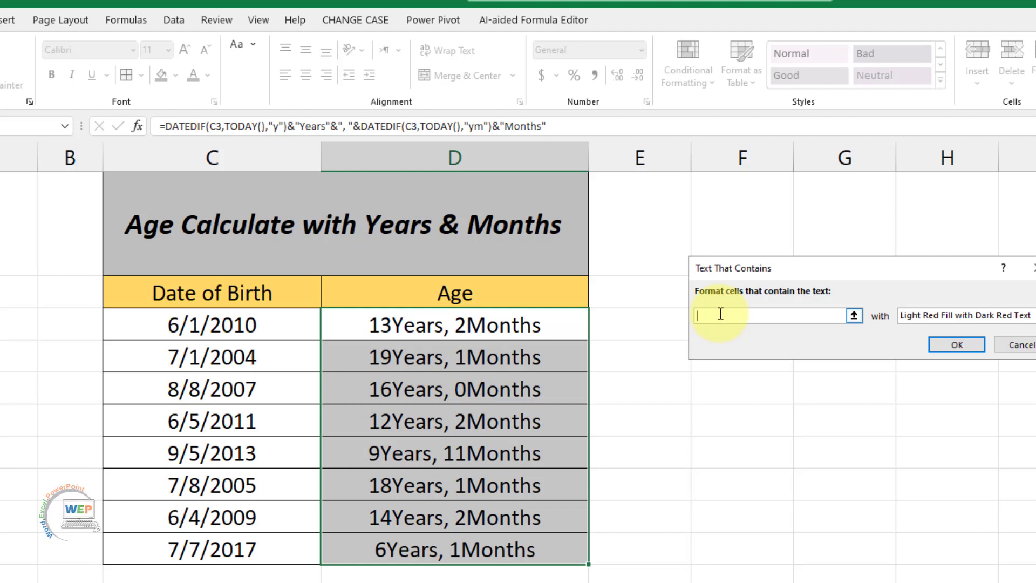
type("1p")
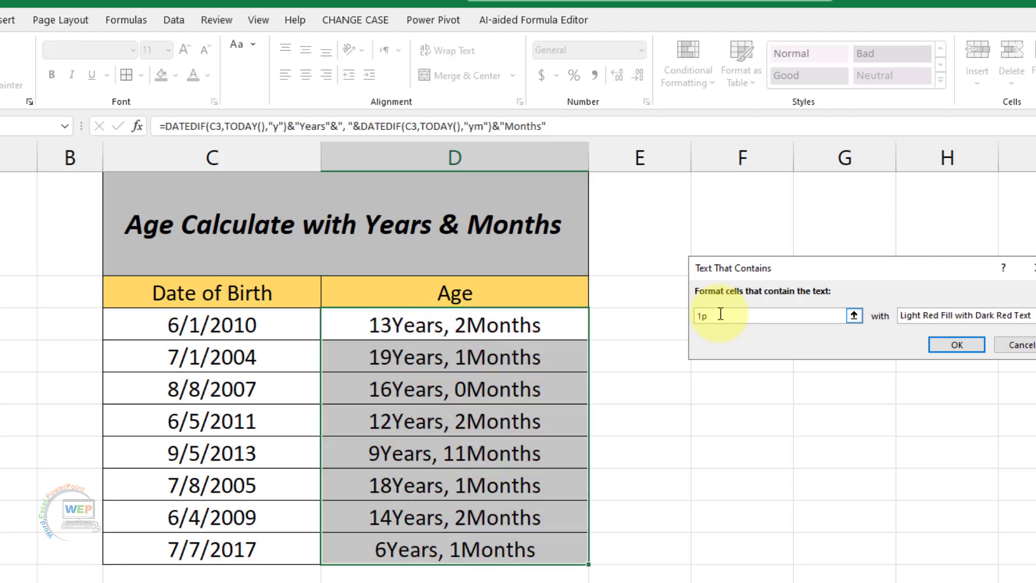
key("BackSpace")
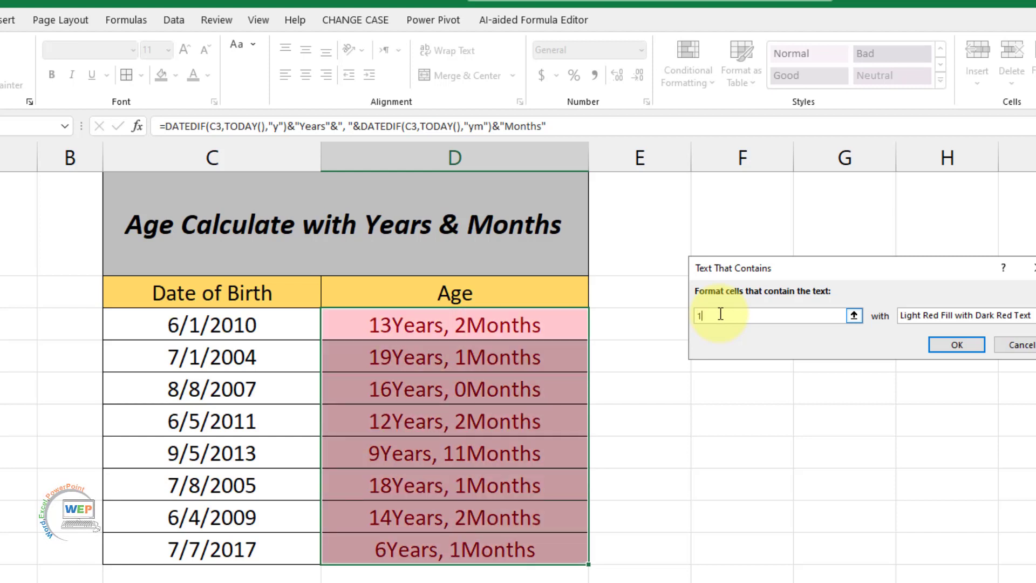
type("9")
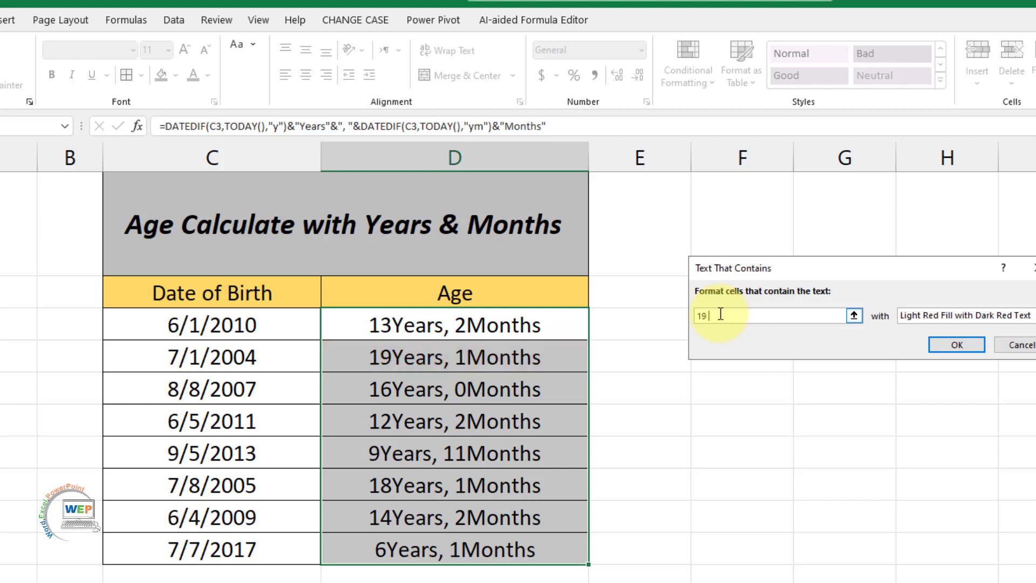
type("yea")
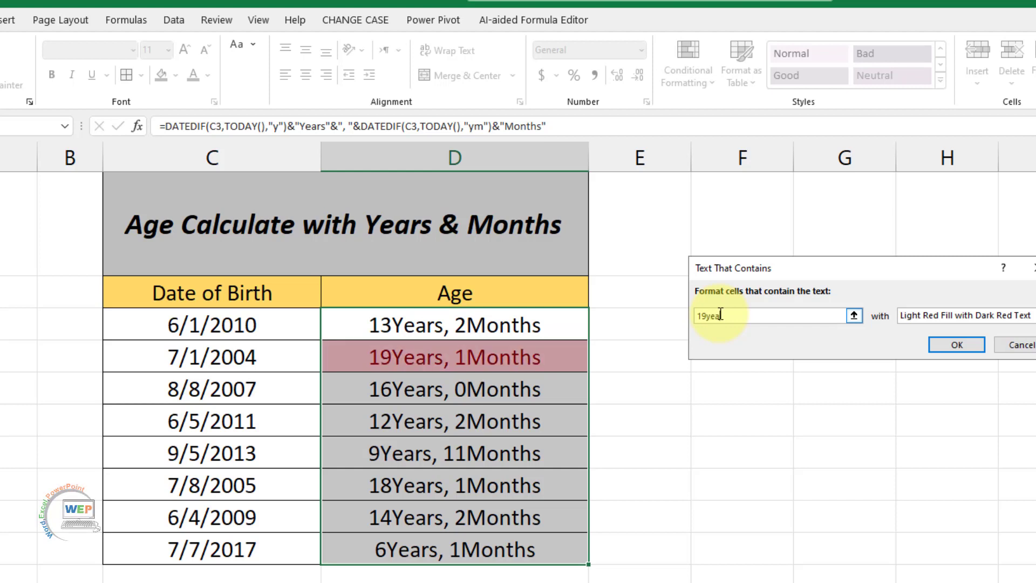
type("rs")
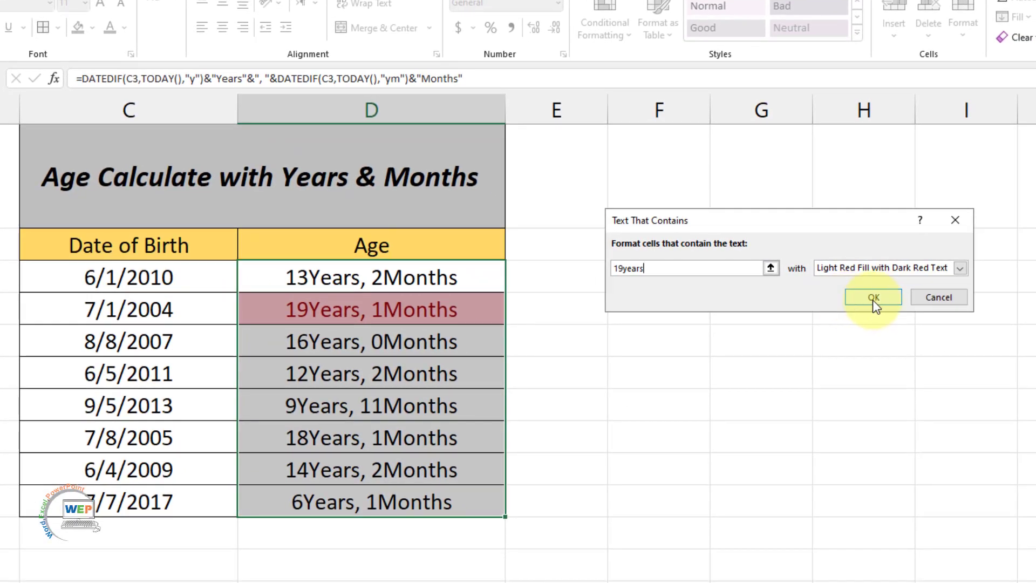
left_click(956, 270)
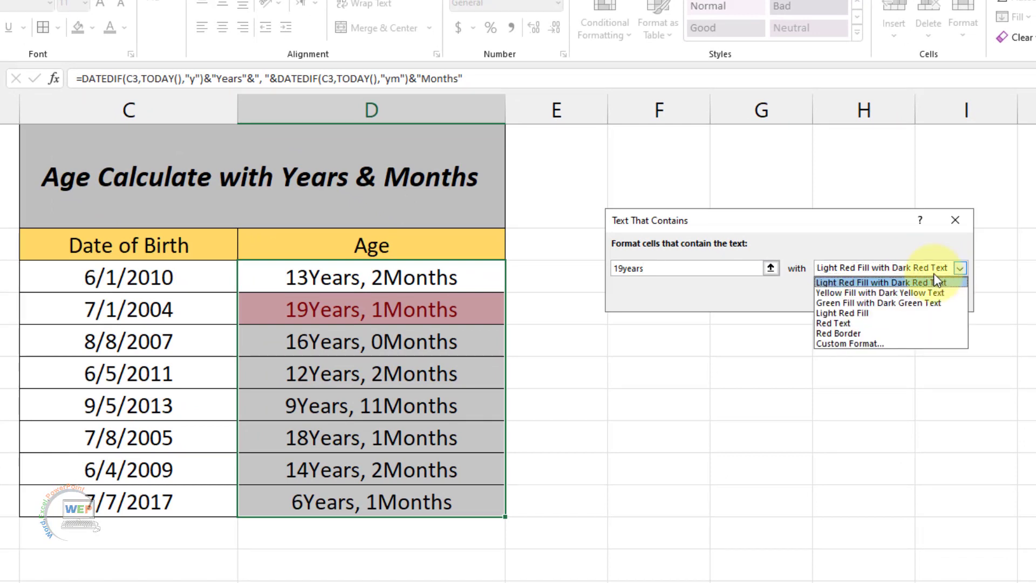
left_click(873, 292)
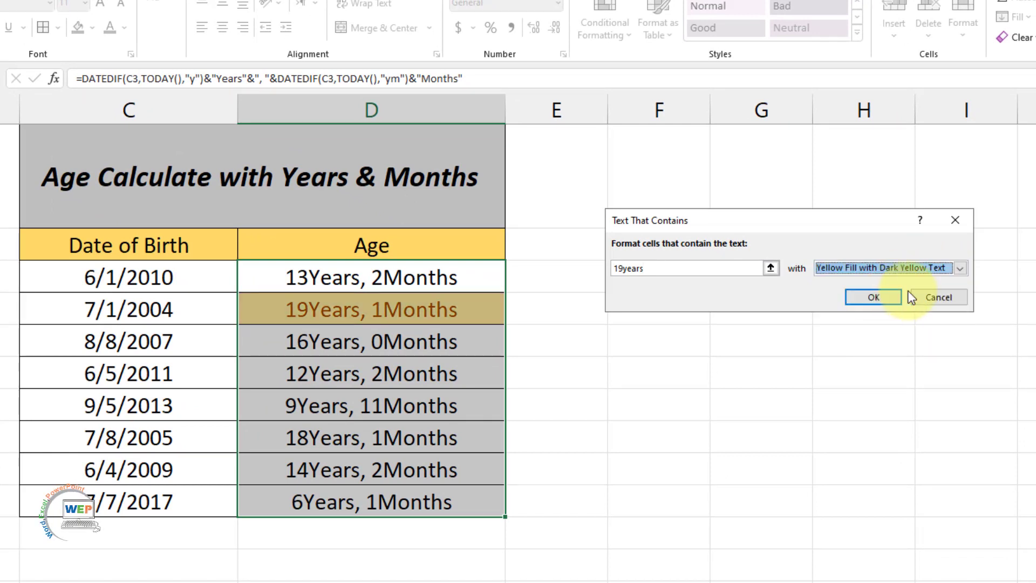
left_click(873, 297)
left_click(399, 399)
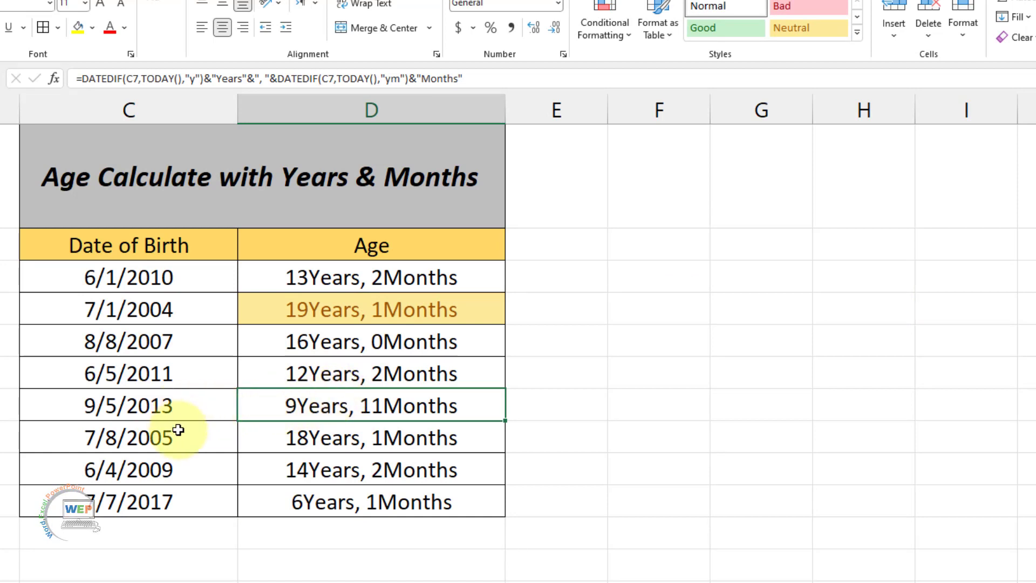
- Edit the 9/5/2013 birth date to 9/5/2003 so its age highlights as 19Years, 11Months
double_click(185, 405)
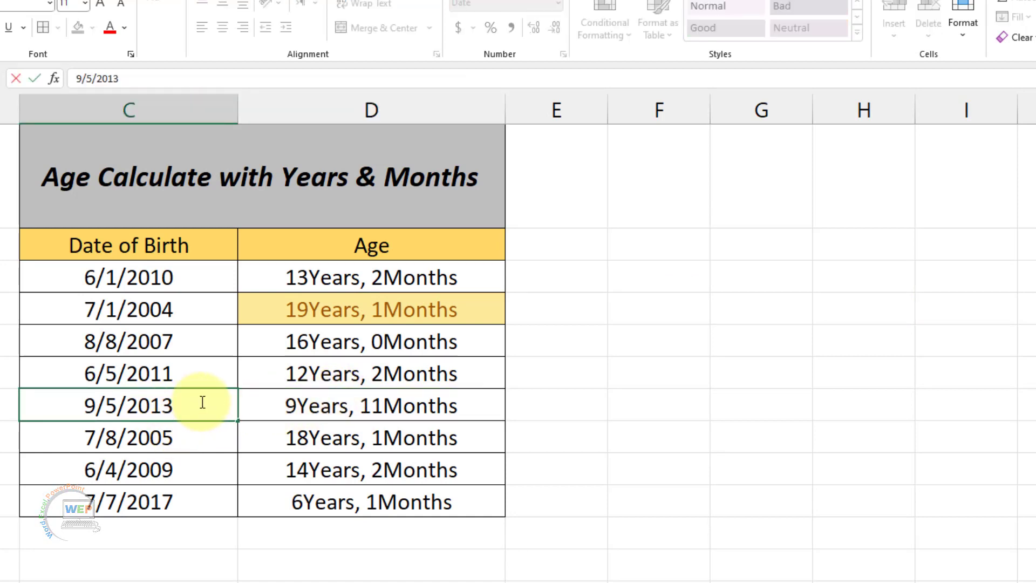
key("BackSpace")
key("BackSpace")
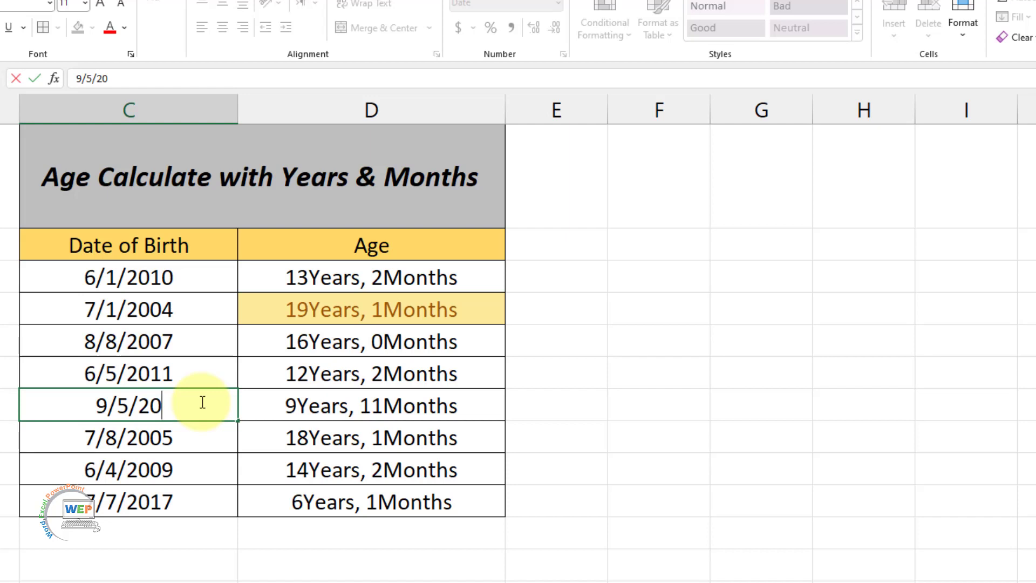
type("04")
key("Return")
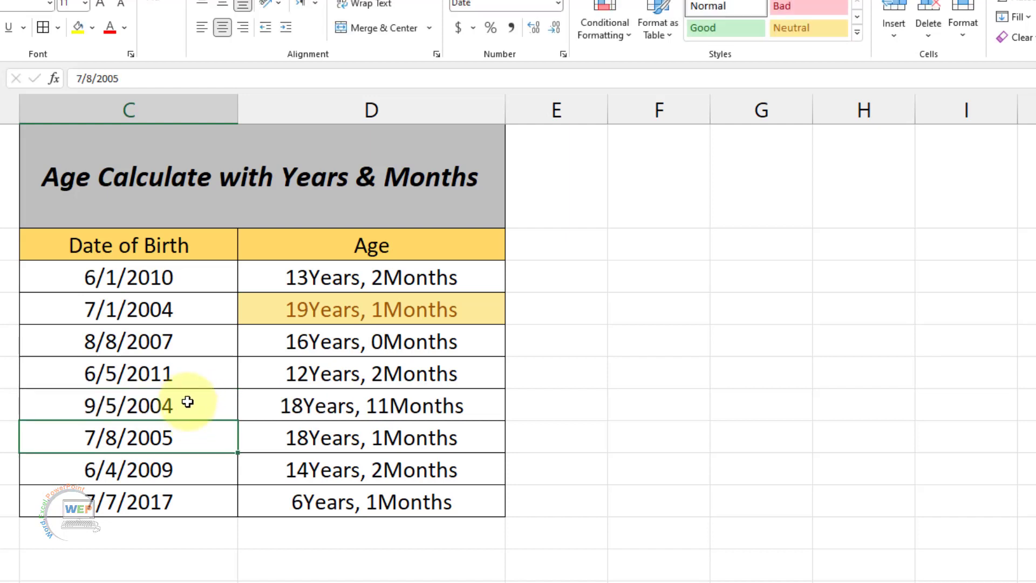
double_click(187, 401)
key("BackSpace")
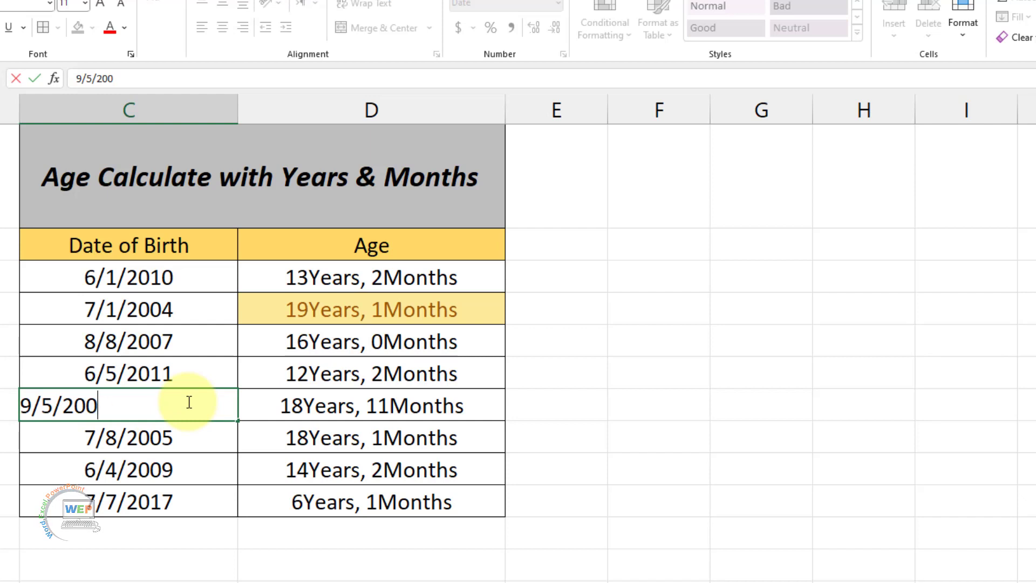
type("3")
key("Return")
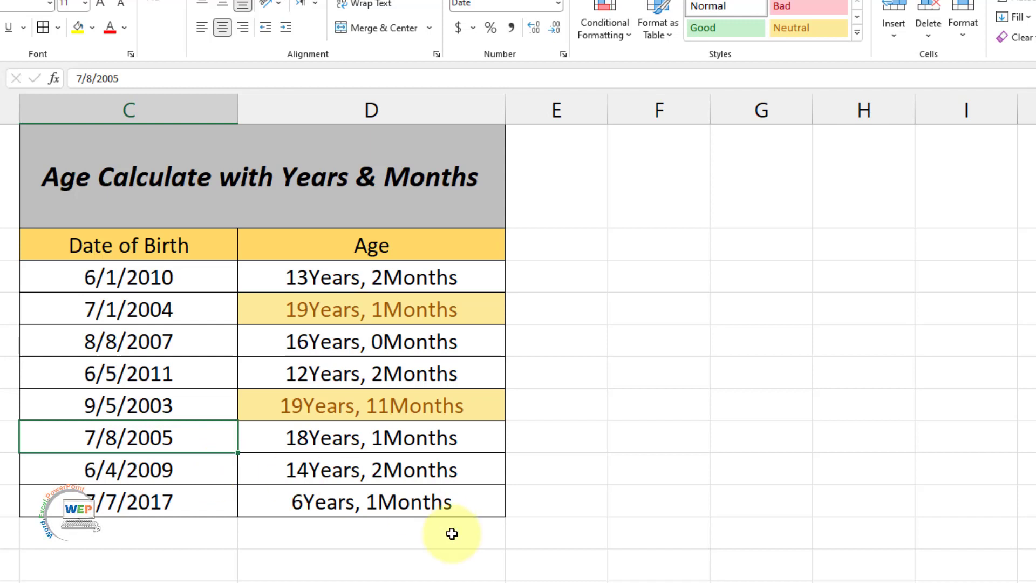
left_click(385, 549)
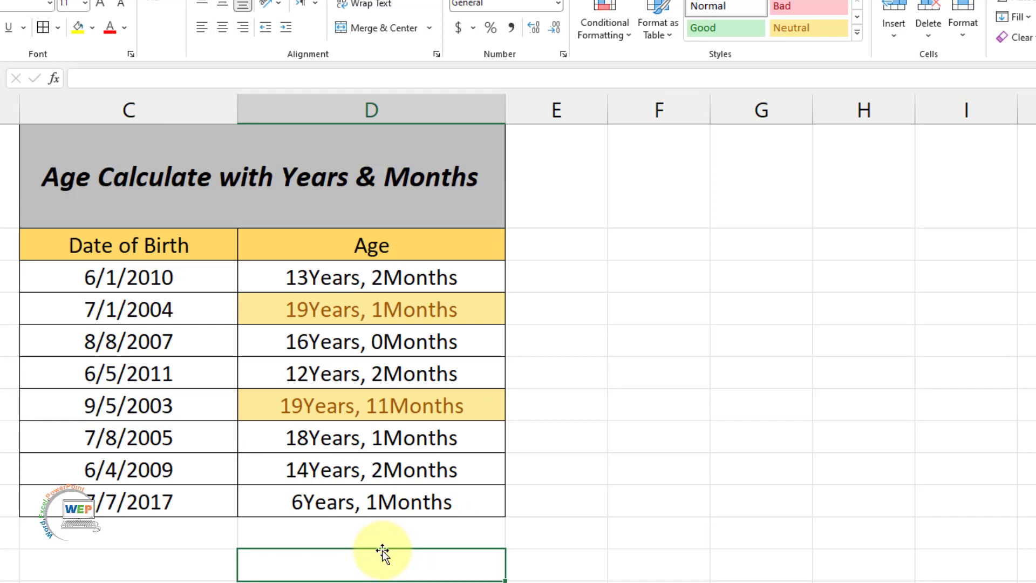
double_click(471, 279)
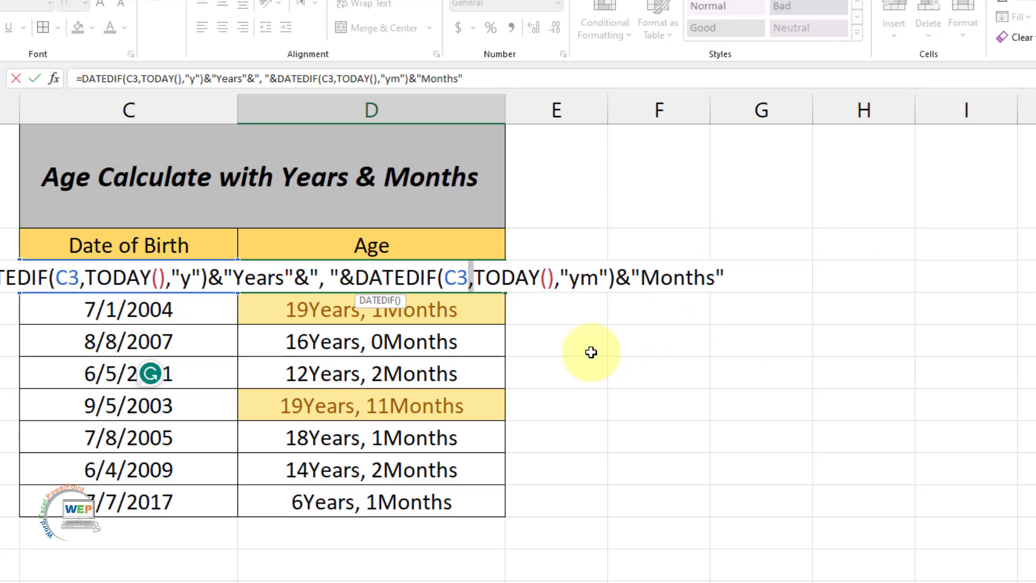
key("Return")
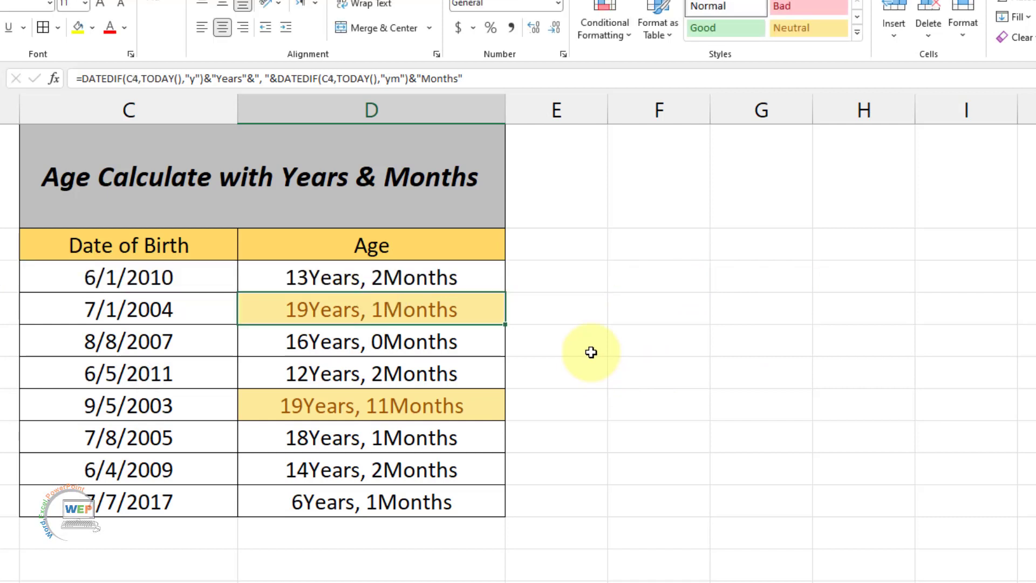